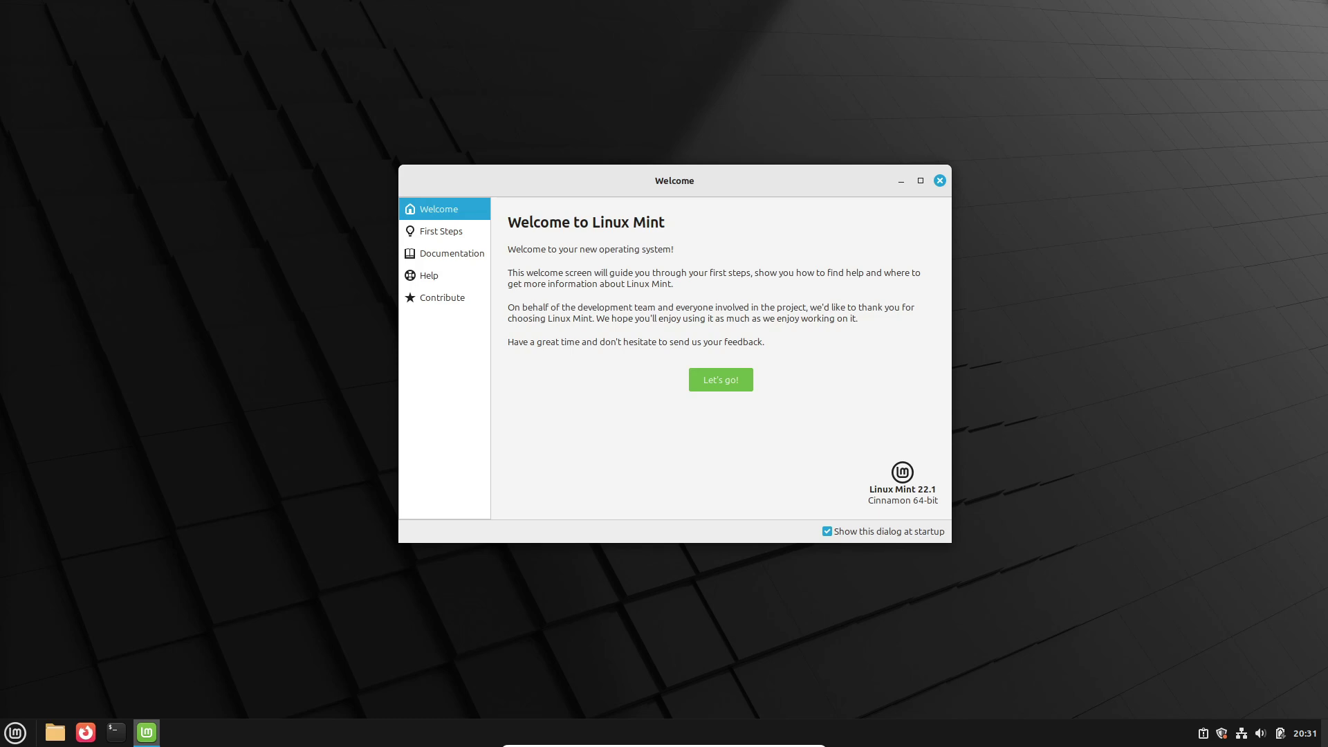
left_click(939, 180)
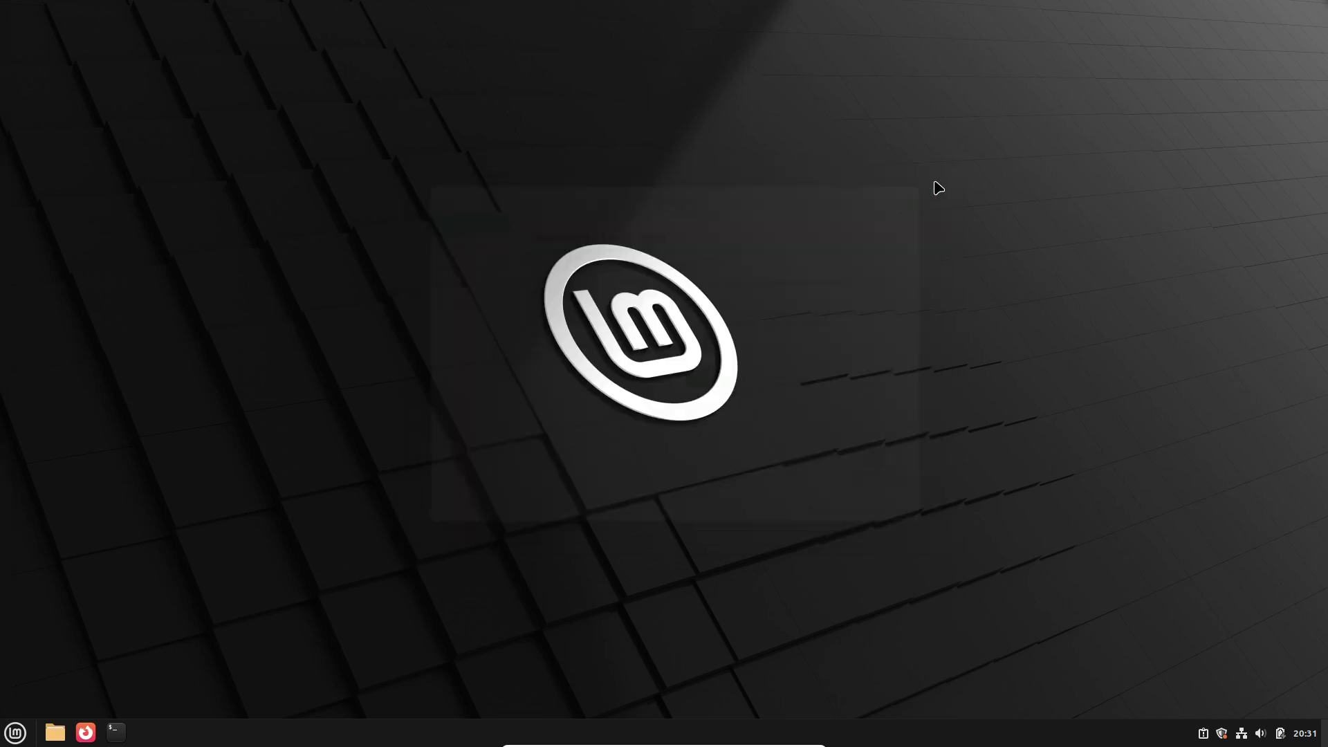
left_click(16, 731)
left_click(35, 461)
scroll(762, 442, "down", 5)
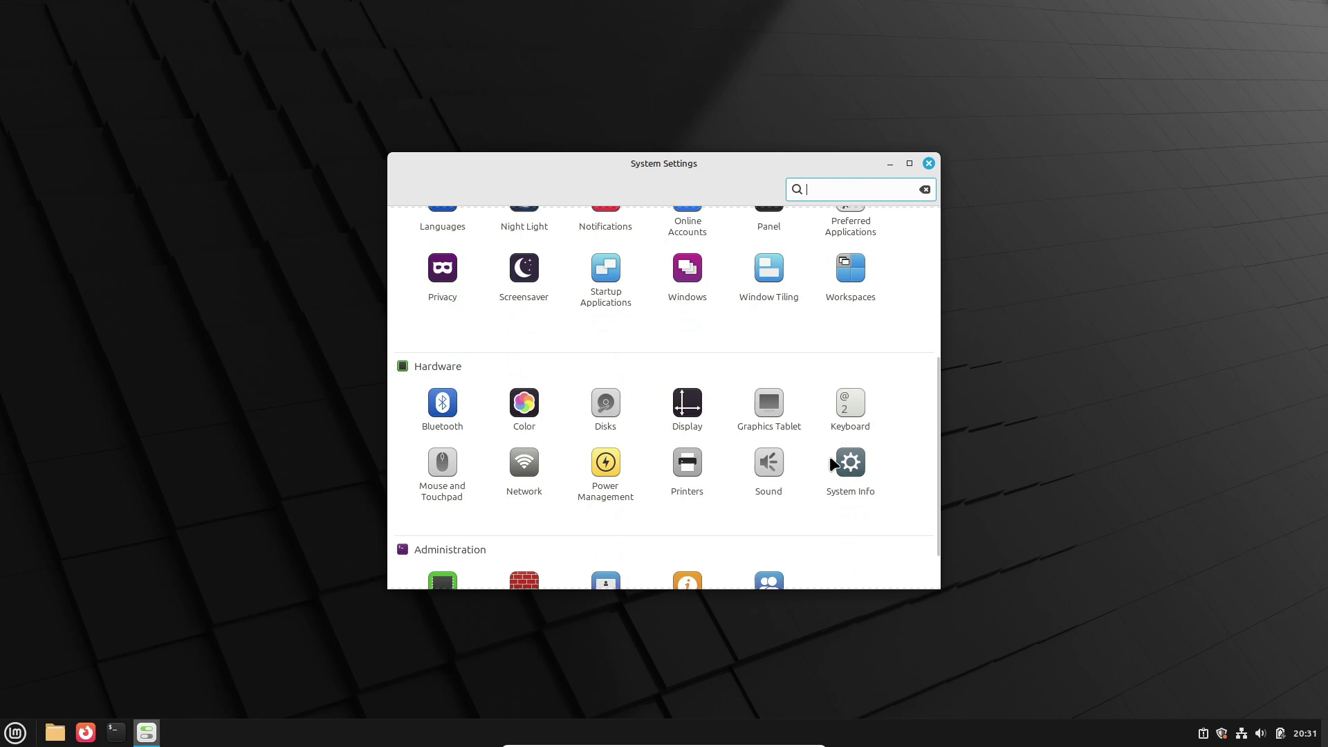
left_click(847, 459)
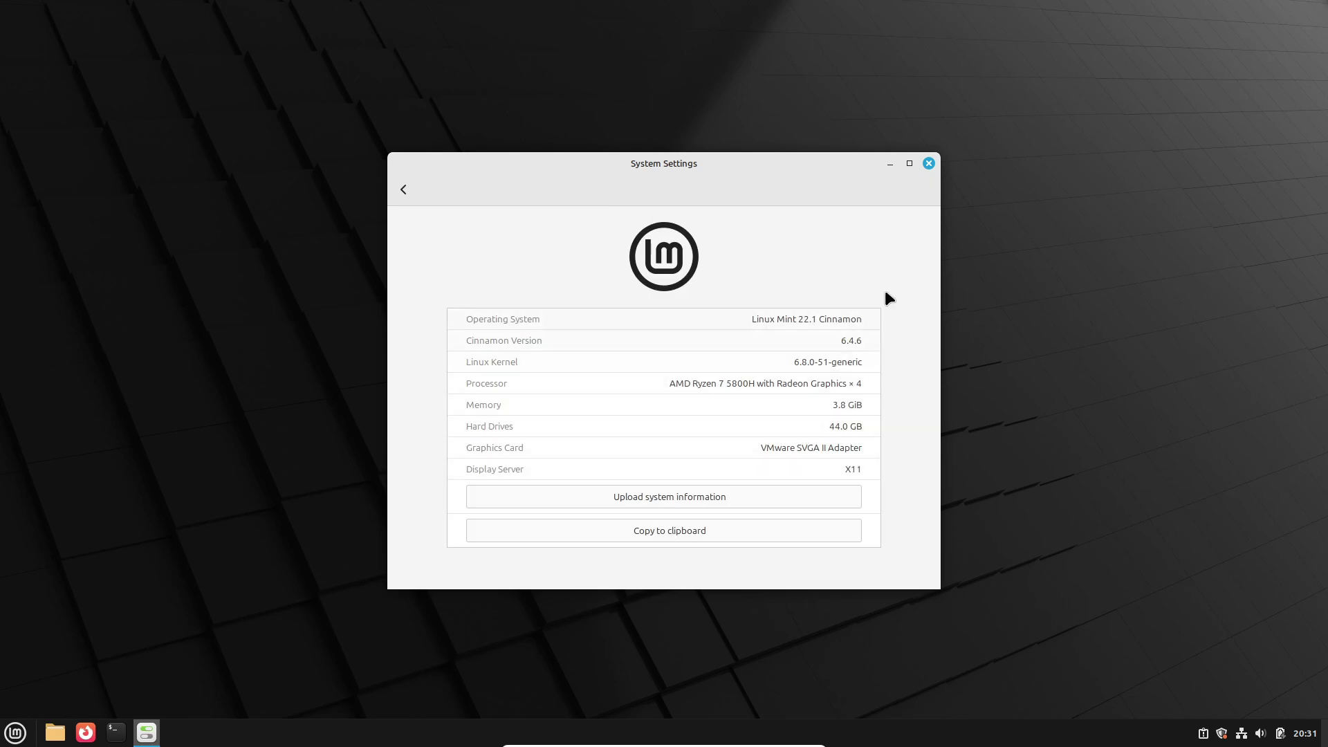
left_click(929, 164)
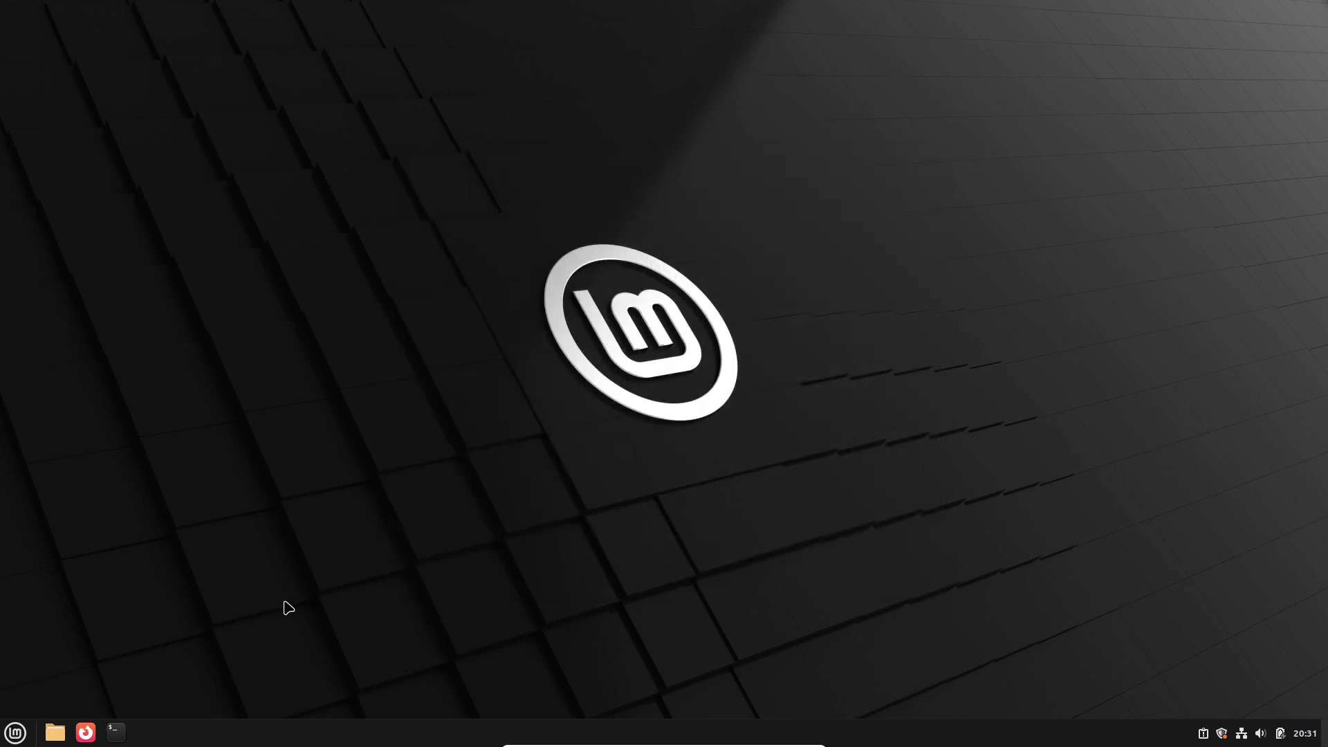
left_click(119, 737)
left_click_drag(309, 51, 168, 110)
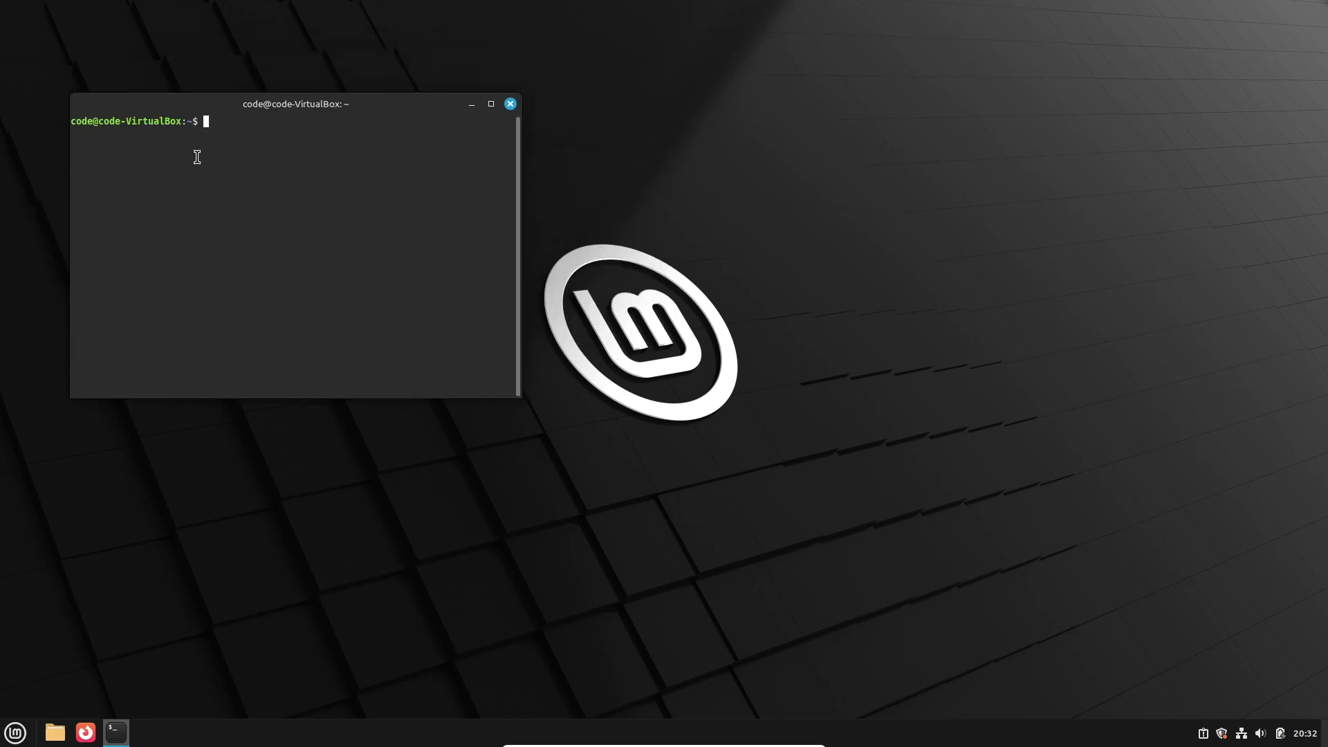
type("neofetch")
key("Return")
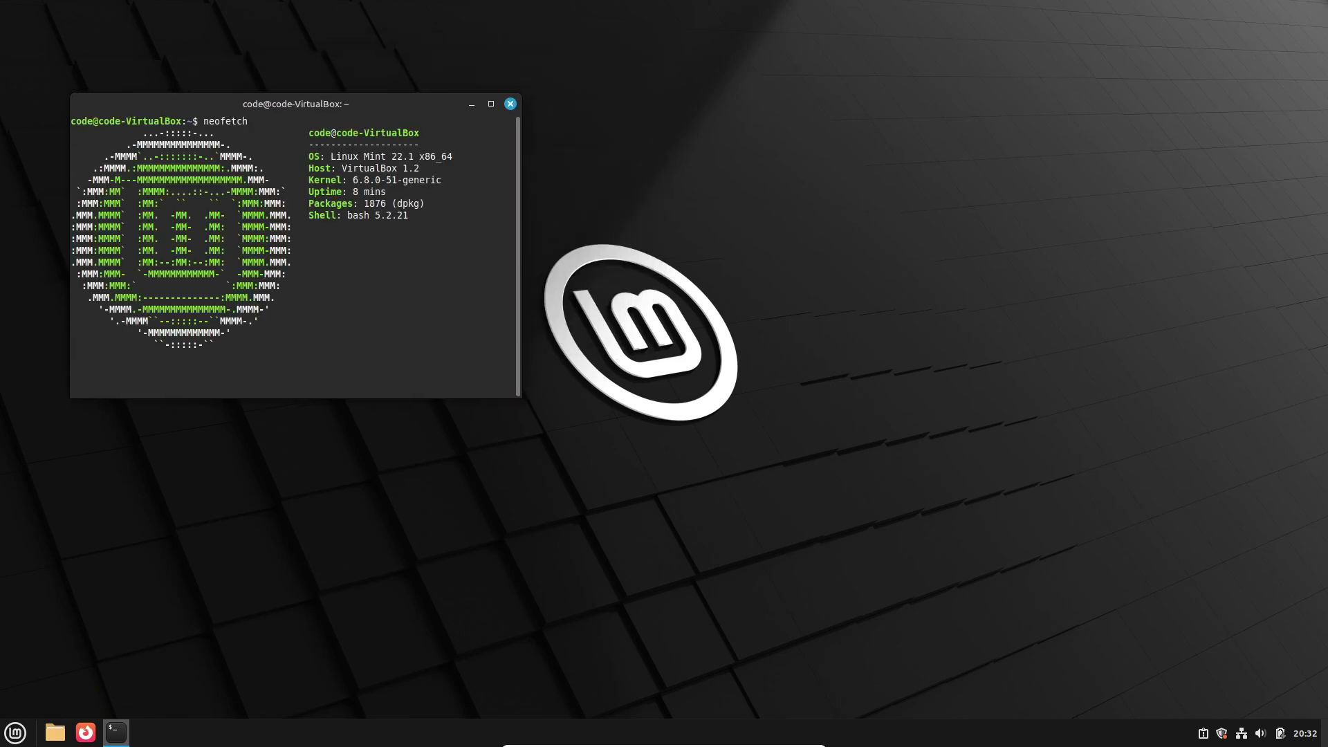
left_click_drag(457, 147, 290, 142)
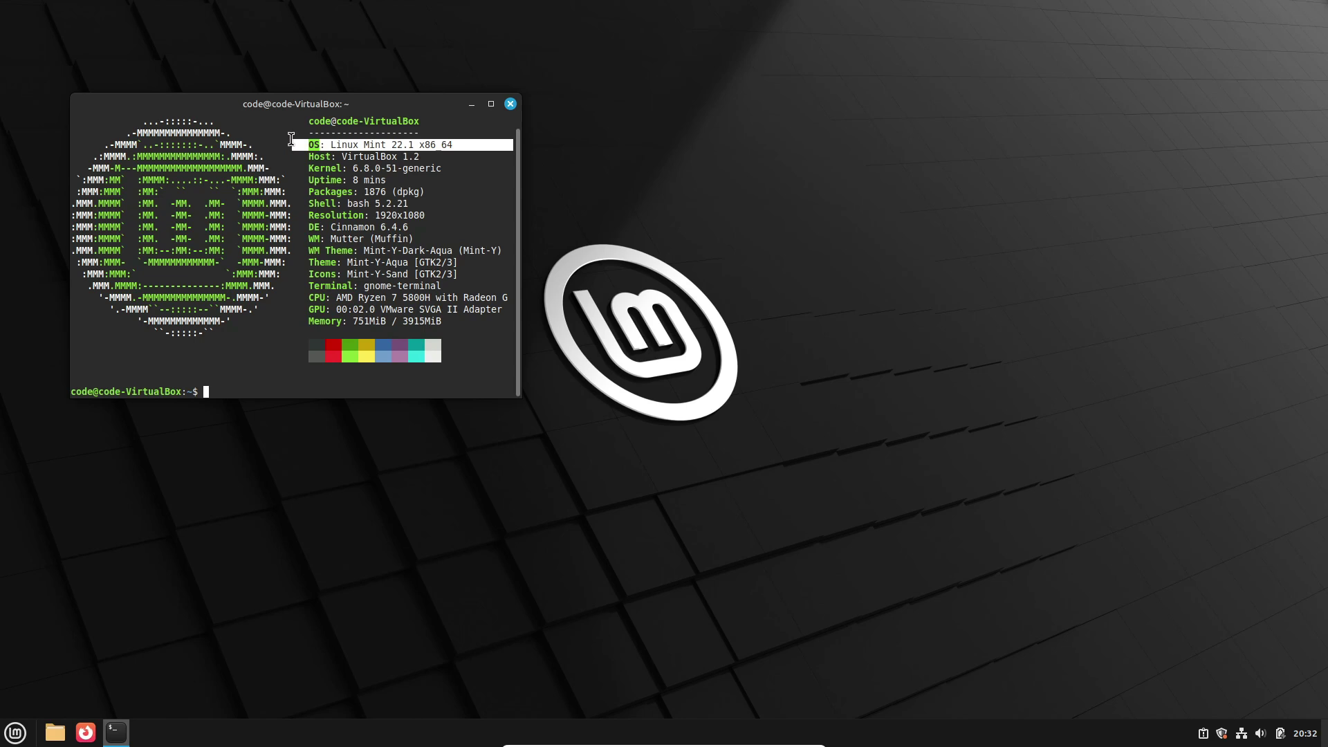
left_click(325, 201)
double_click(436, 231)
left_click_drag(360, 227, 307, 219)
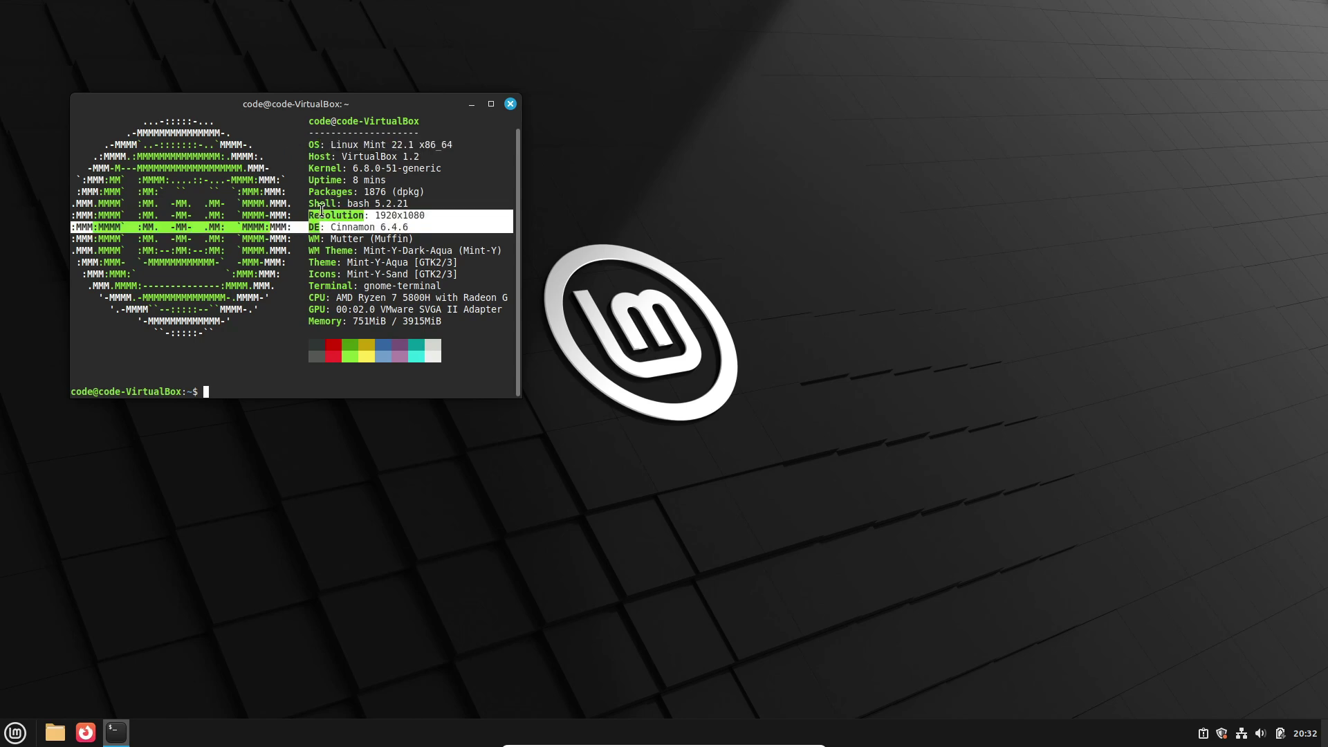
left_click(321, 209)
scroll(242, 275, "up", 1)
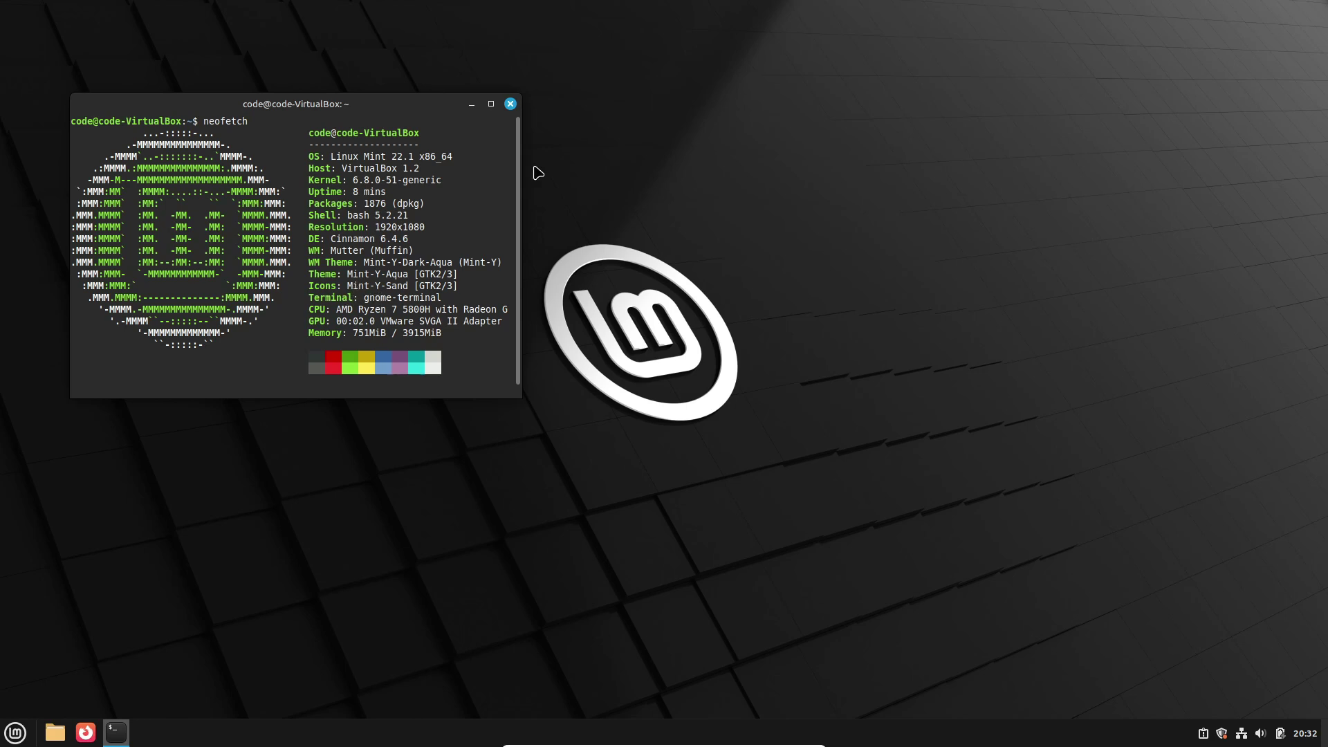
left_click(511, 104)
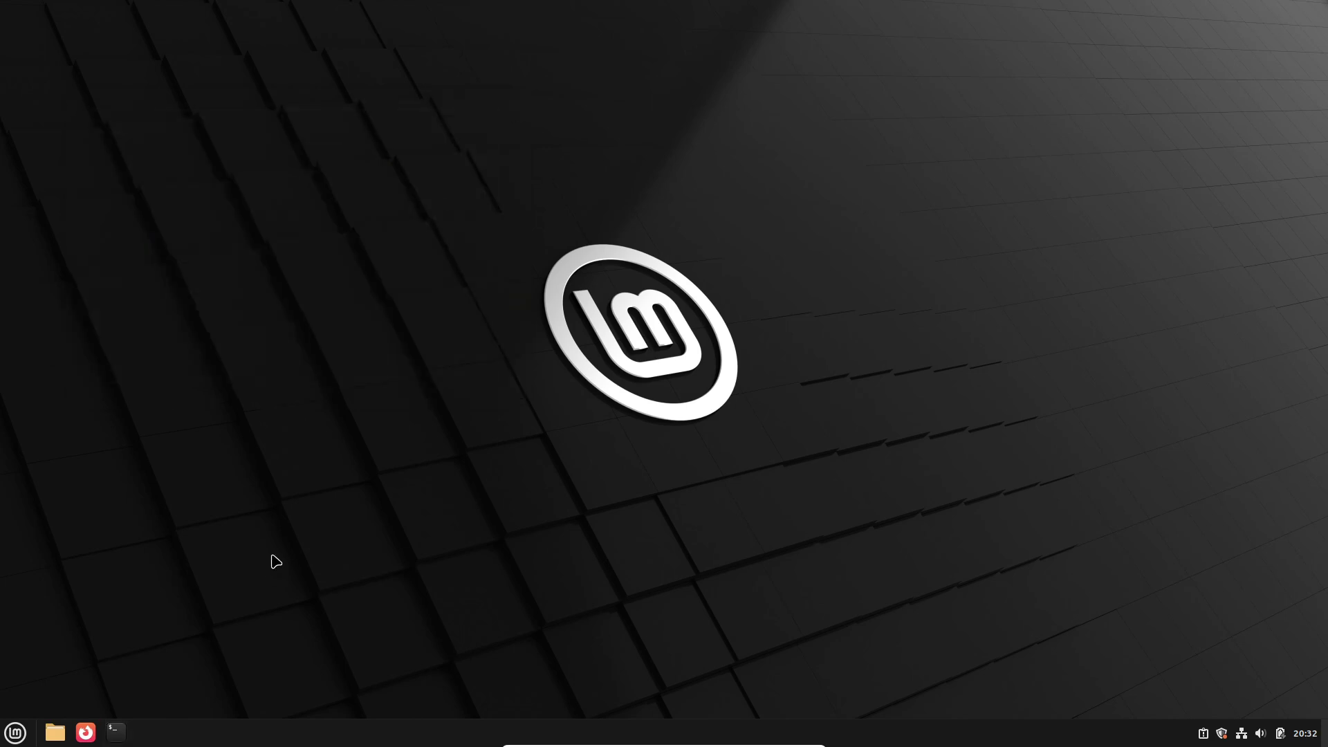
Step: Lower the Night Light colour temperature, switching the schedule to specific times and back to Automatic
left_click(15, 732)
left_click(52, 467)
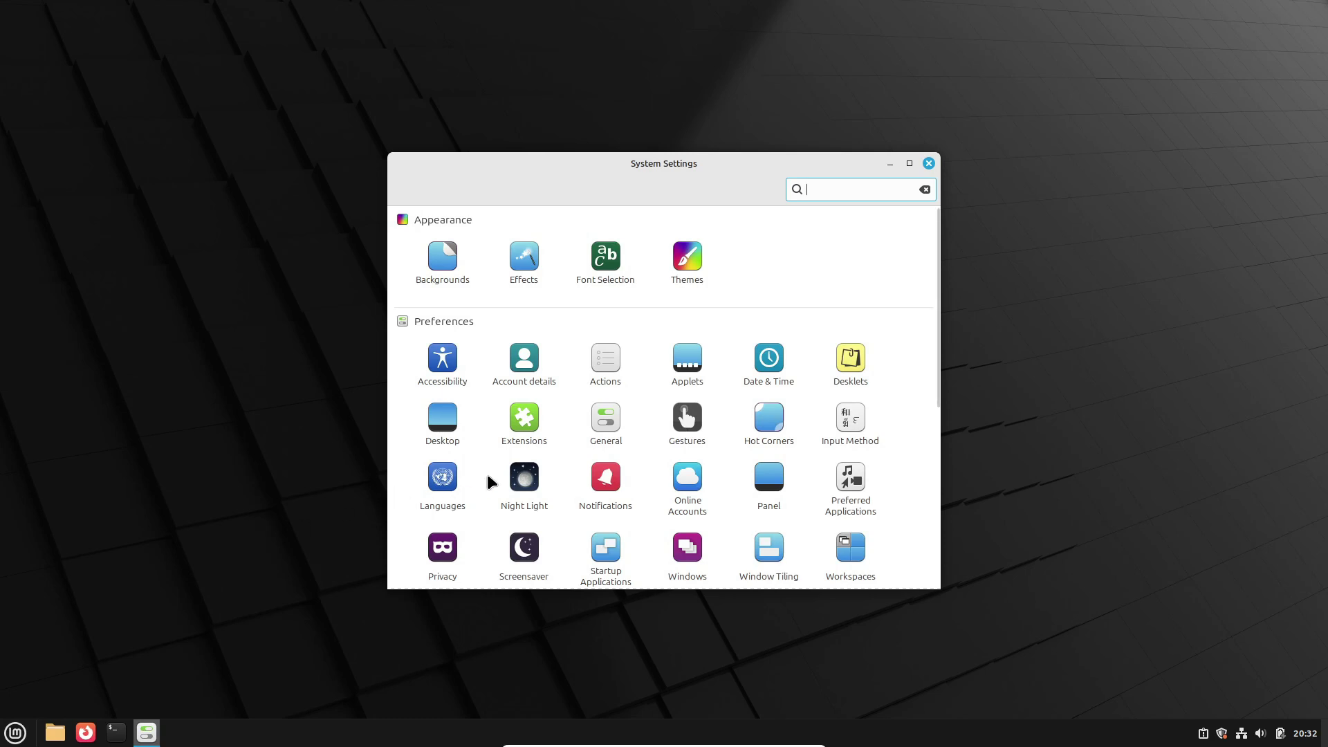
left_click(527, 478)
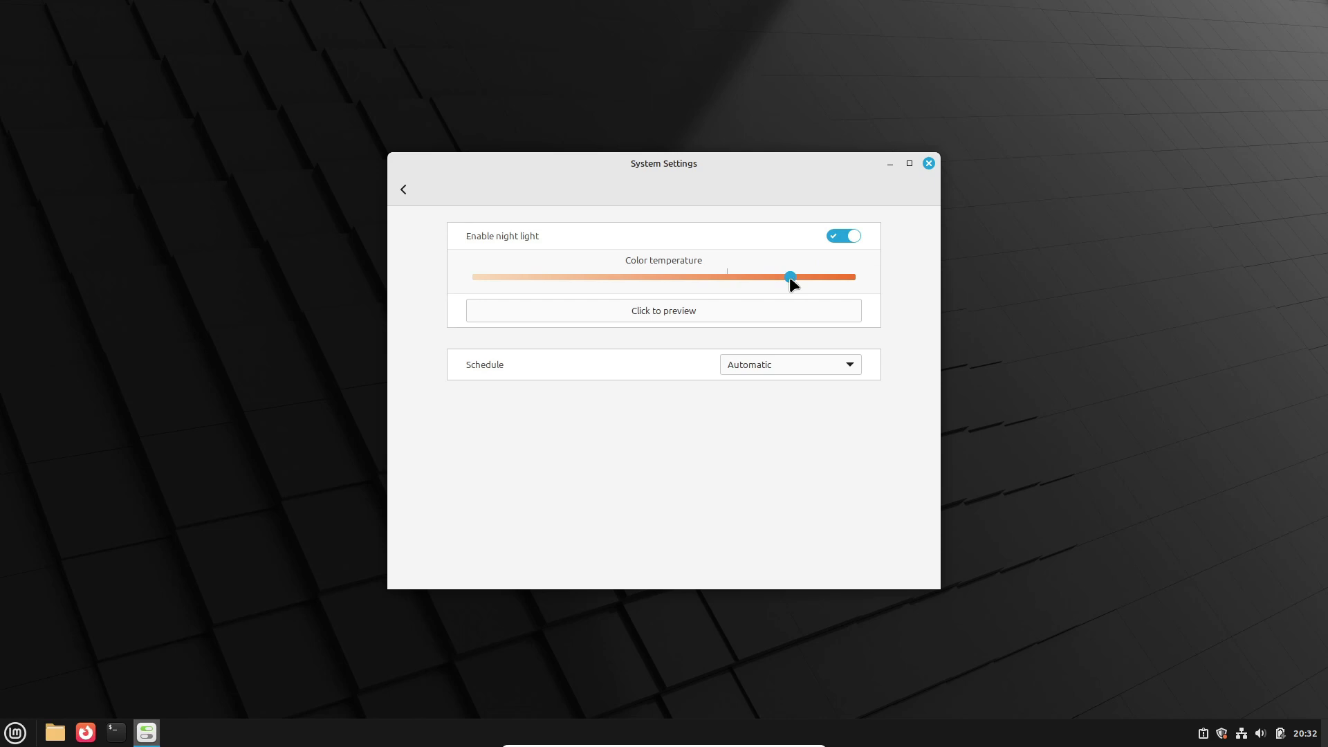
left_click(746, 365)
left_click(759, 382)
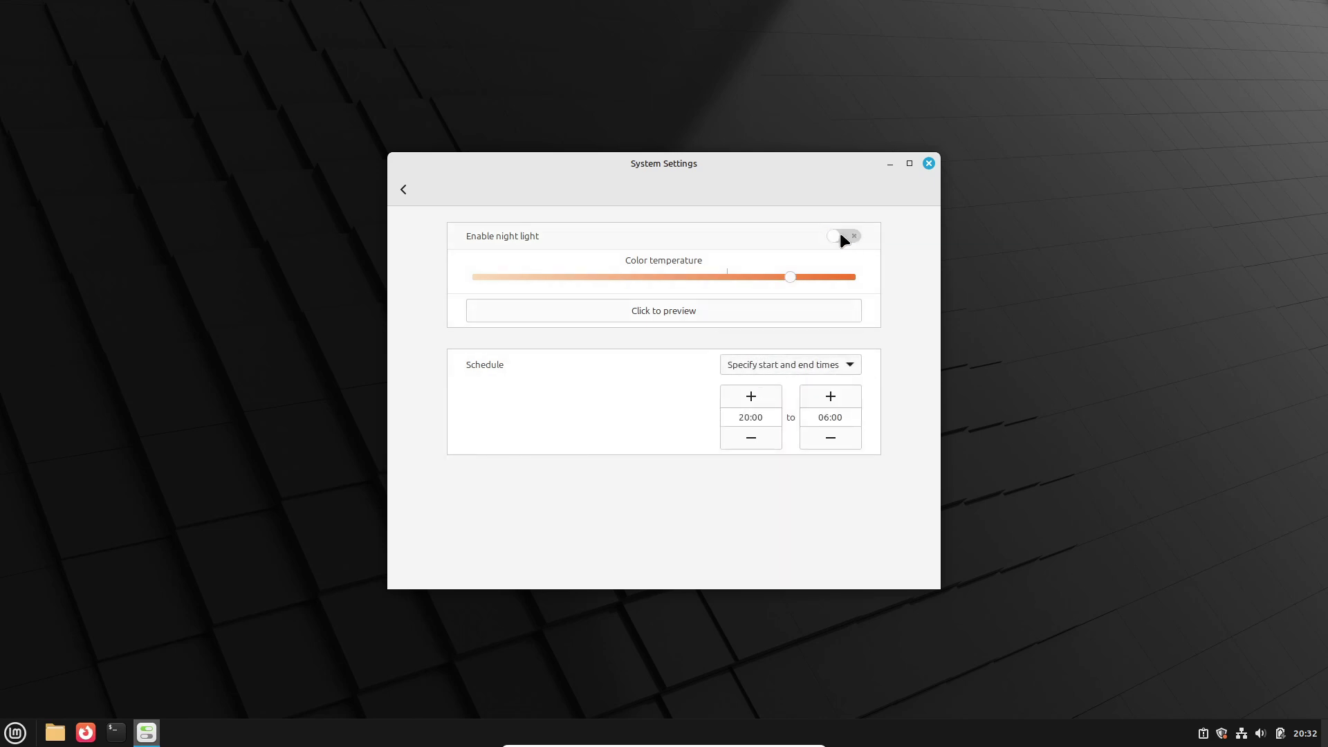
left_click_drag(807, 276, 740, 274)
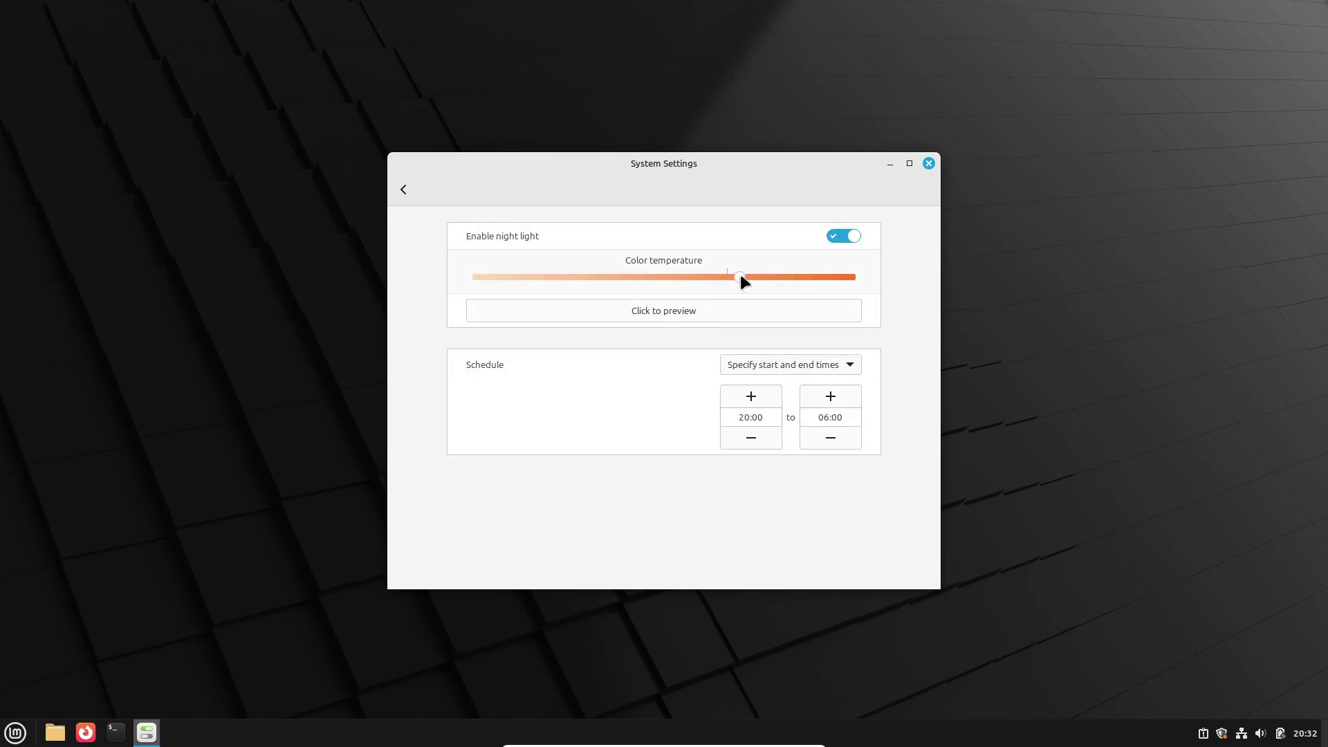
left_click(779, 361)
left_click(775, 346)
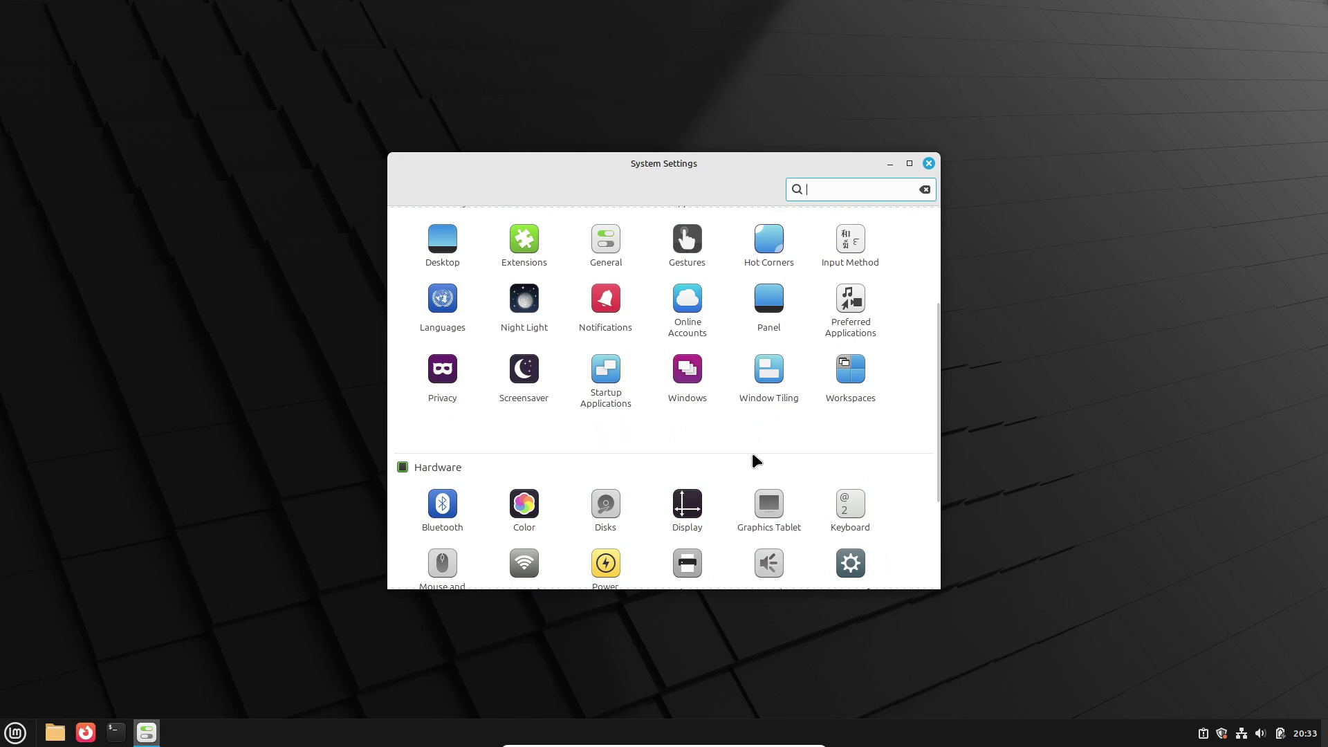
Step: View the System Info page and highlight the Cinnamon version number
scroll(756, 460, "down", 3)
left_click(850, 470)
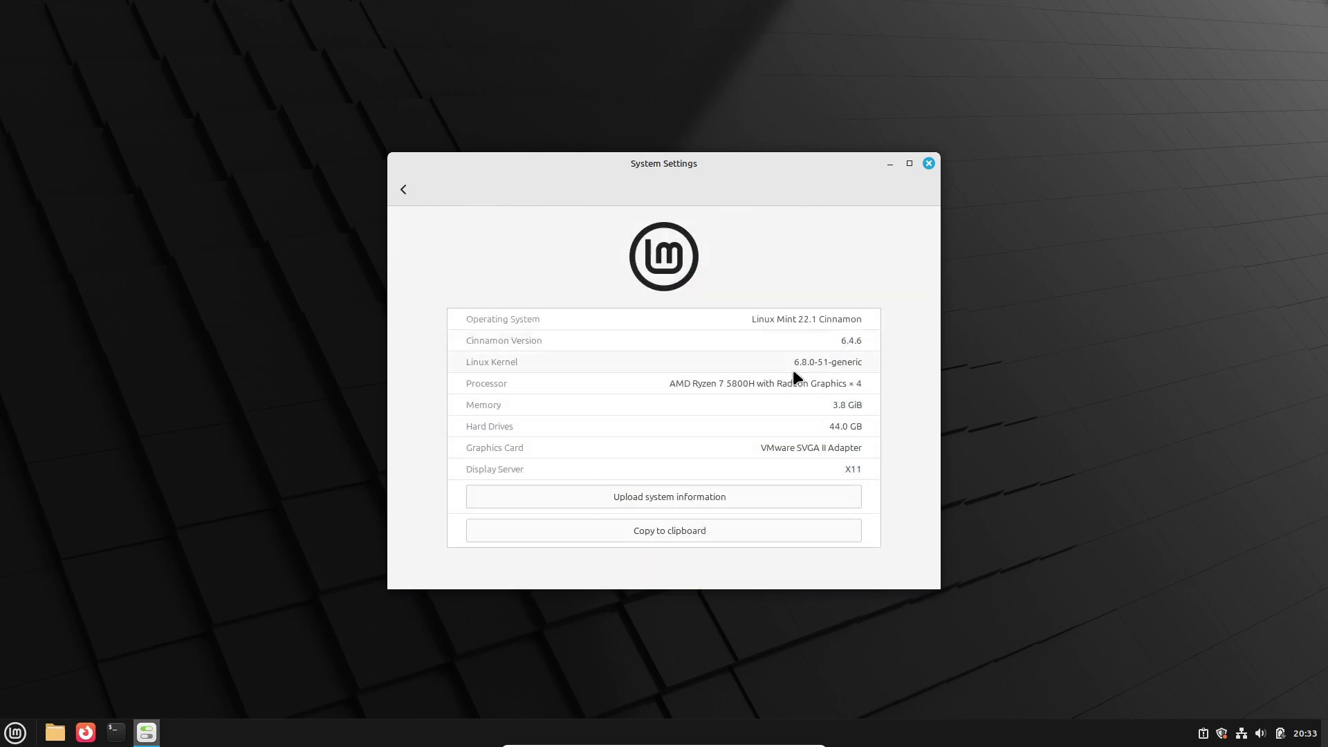
left_click_drag(839, 340, 866, 341)
left_click(847, 362)
left_click_drag(839, 340, 866, 346)
left_click(845, 341)
left_click_drag(847, 340, 872, 346)
Step: Run neofetch in a new Terminal, then bring up the Shut Down dialog with Ctrl+Alt+End
left_click(929, 164)
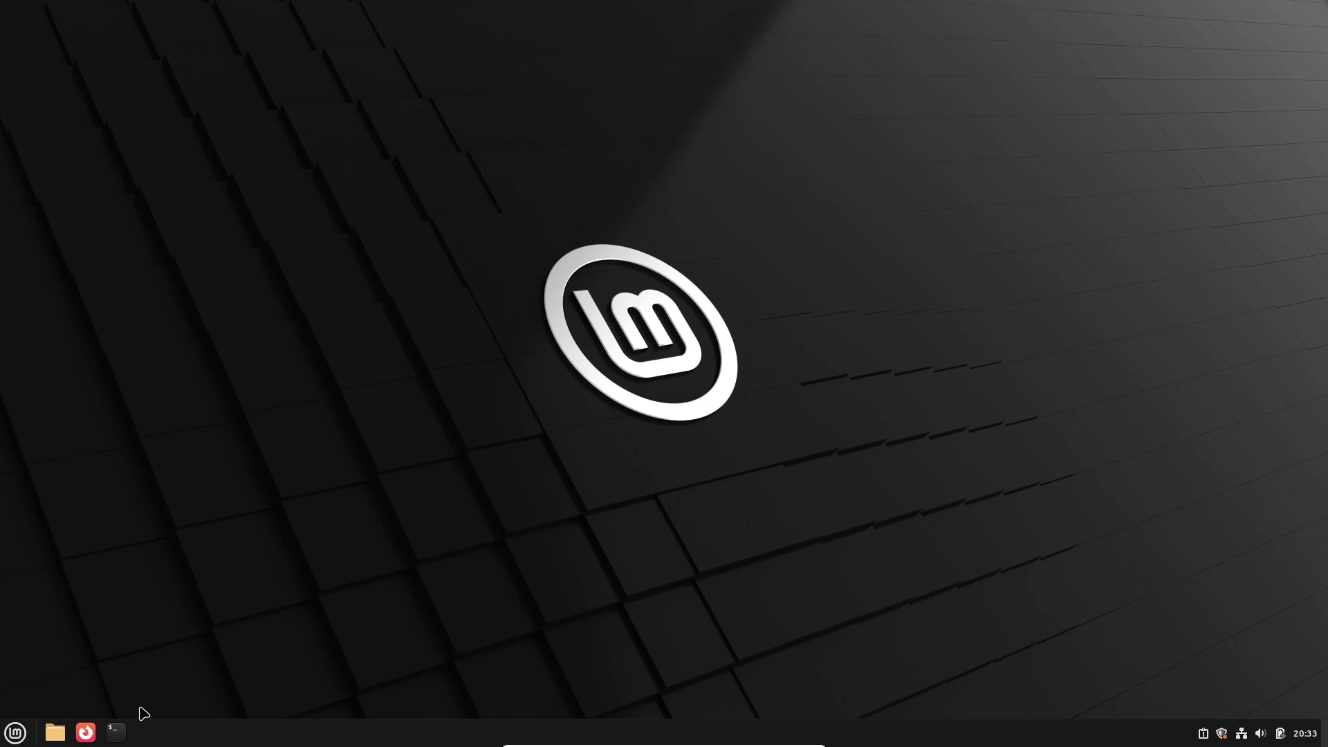
left_click(116, 732)
type("neofetch")
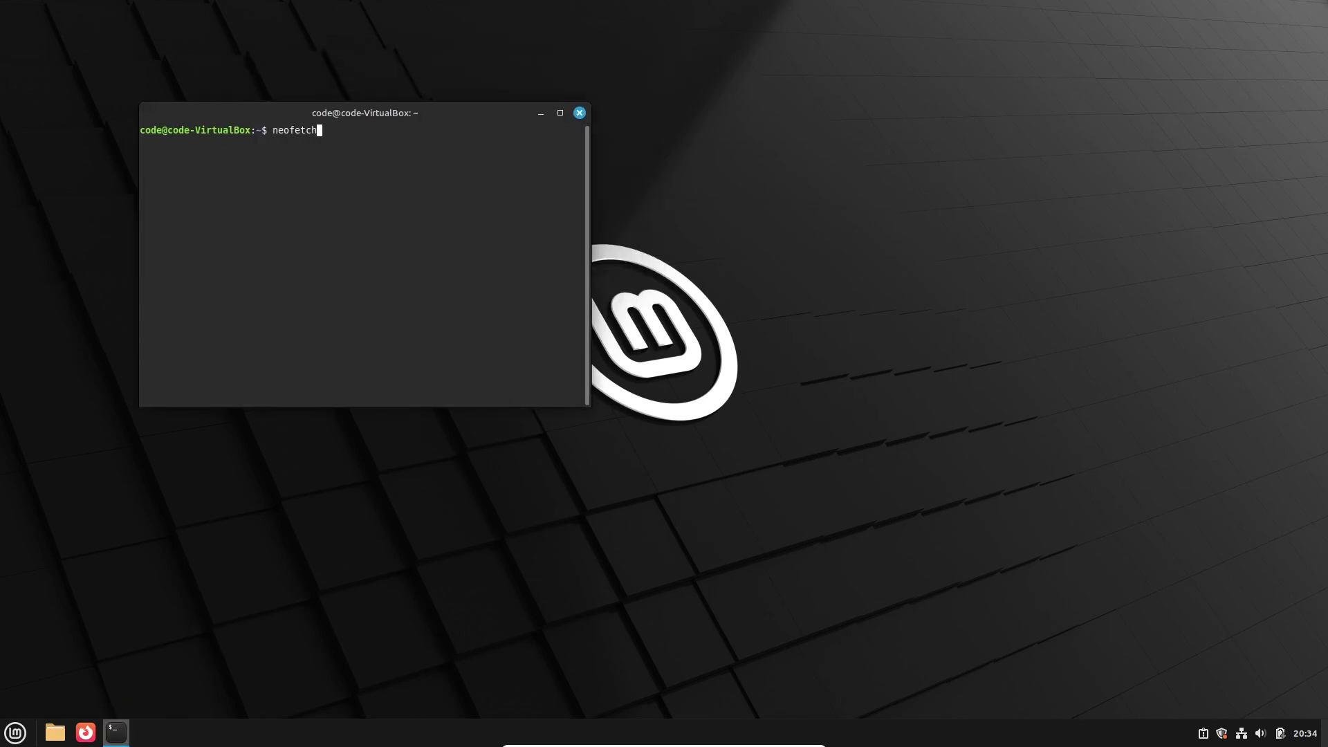
key("Return")
left_click_drag(486, 239, 351, 237)
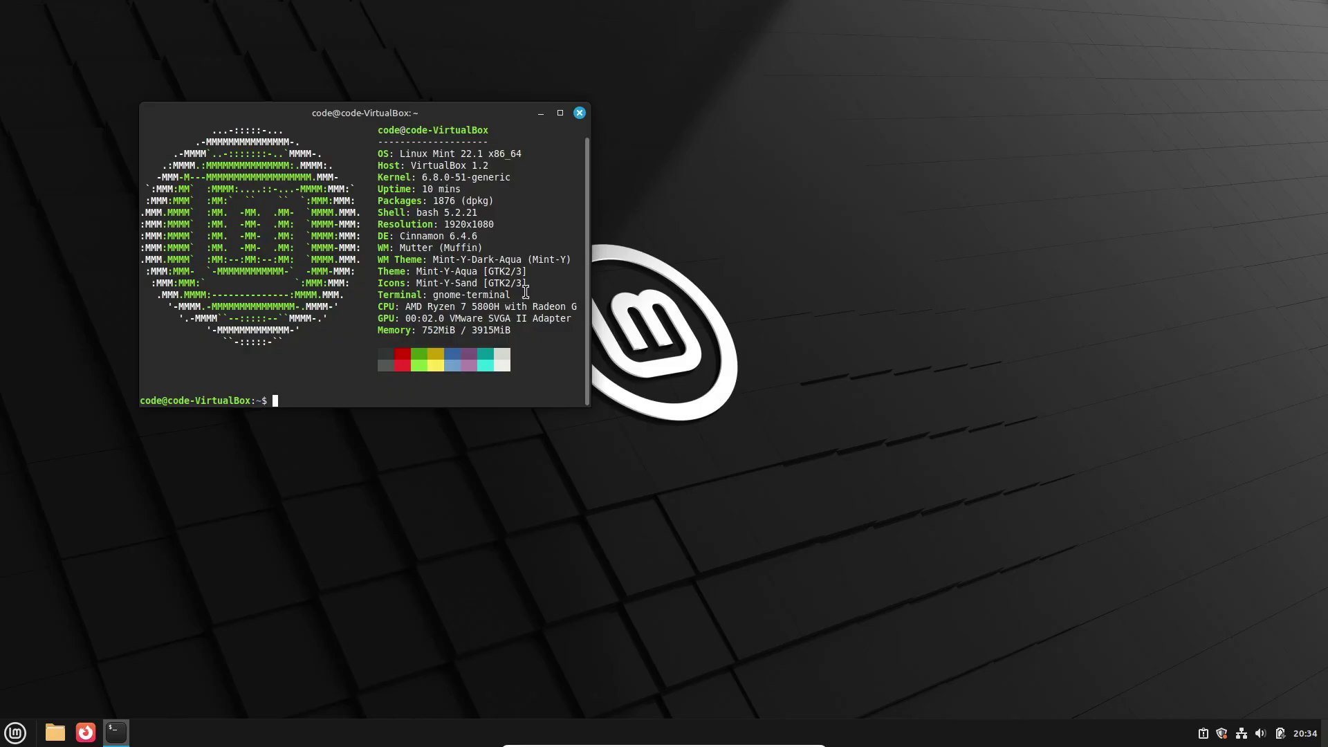
key("ctrl+alt+End")
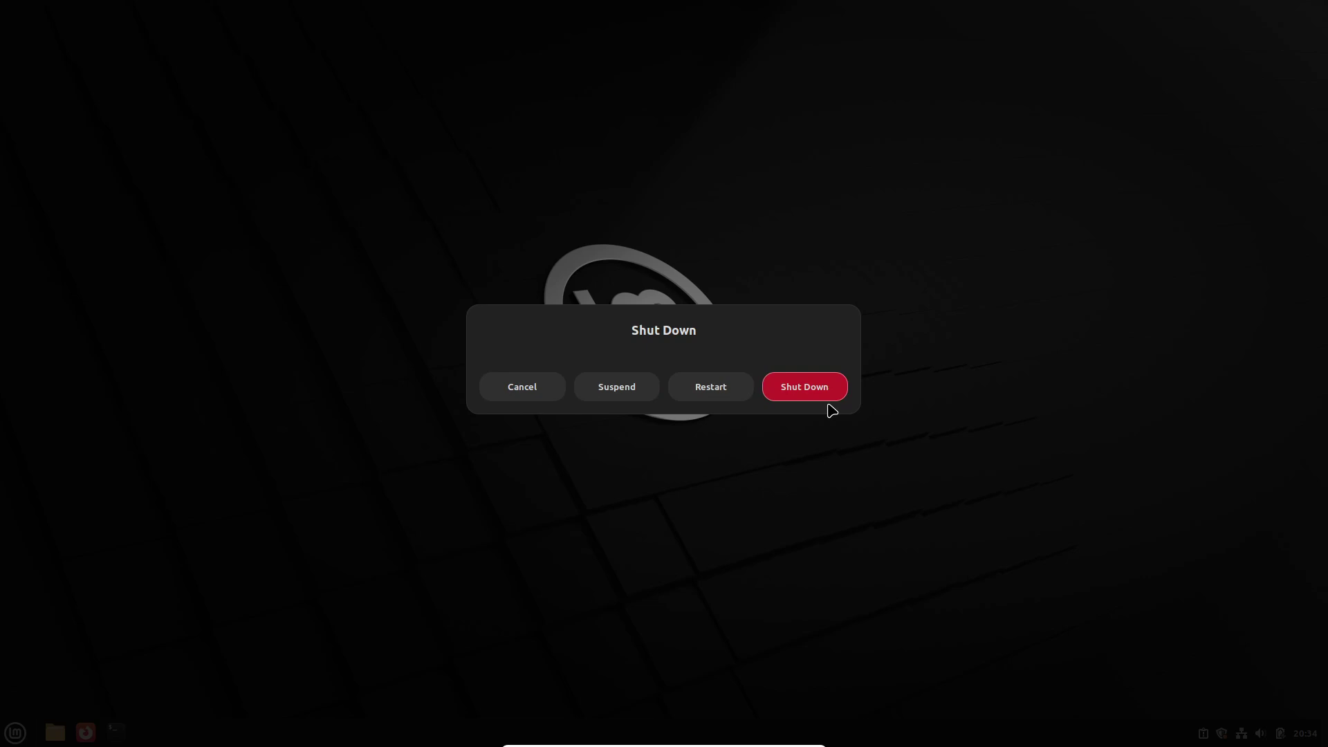
Step: Cancel the Shut Down dialog, reopen it from the Mint menu, and choose Suspend
left_click(525, 390)
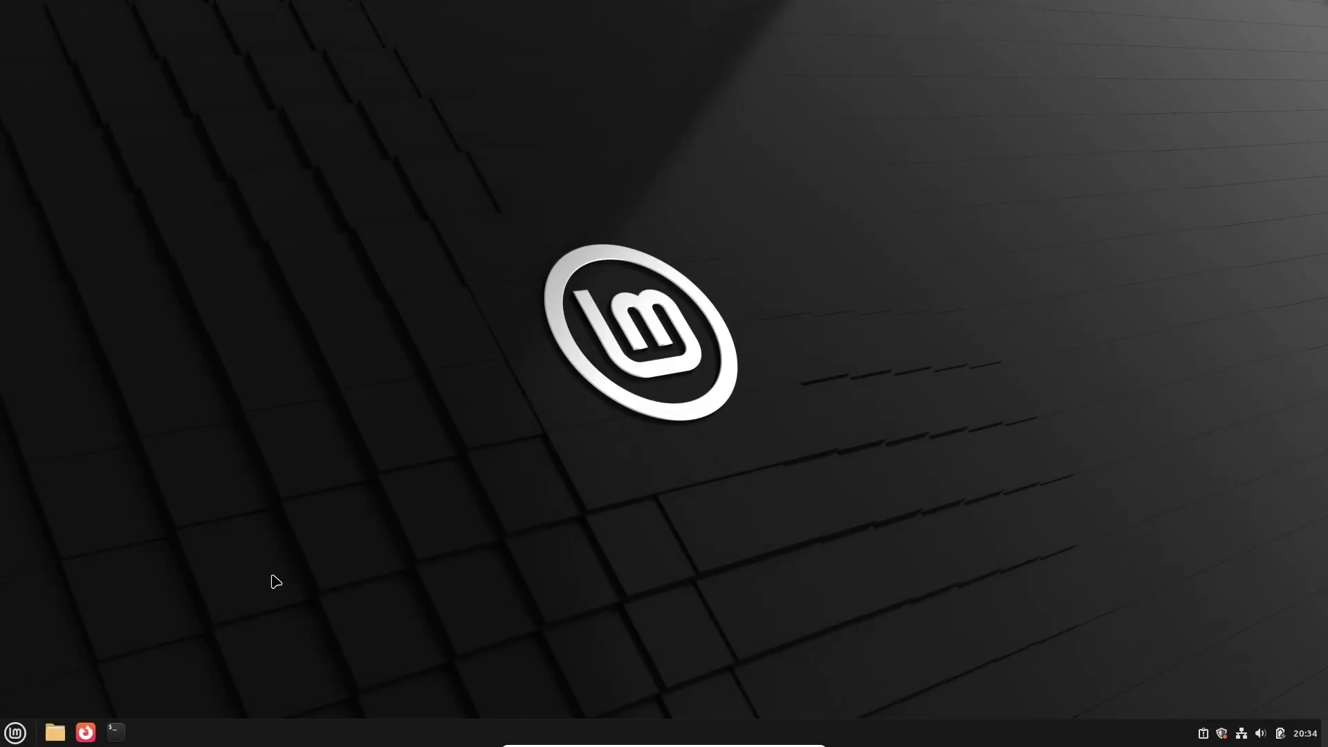
left_click(15, 732)
left_click(35, 683)
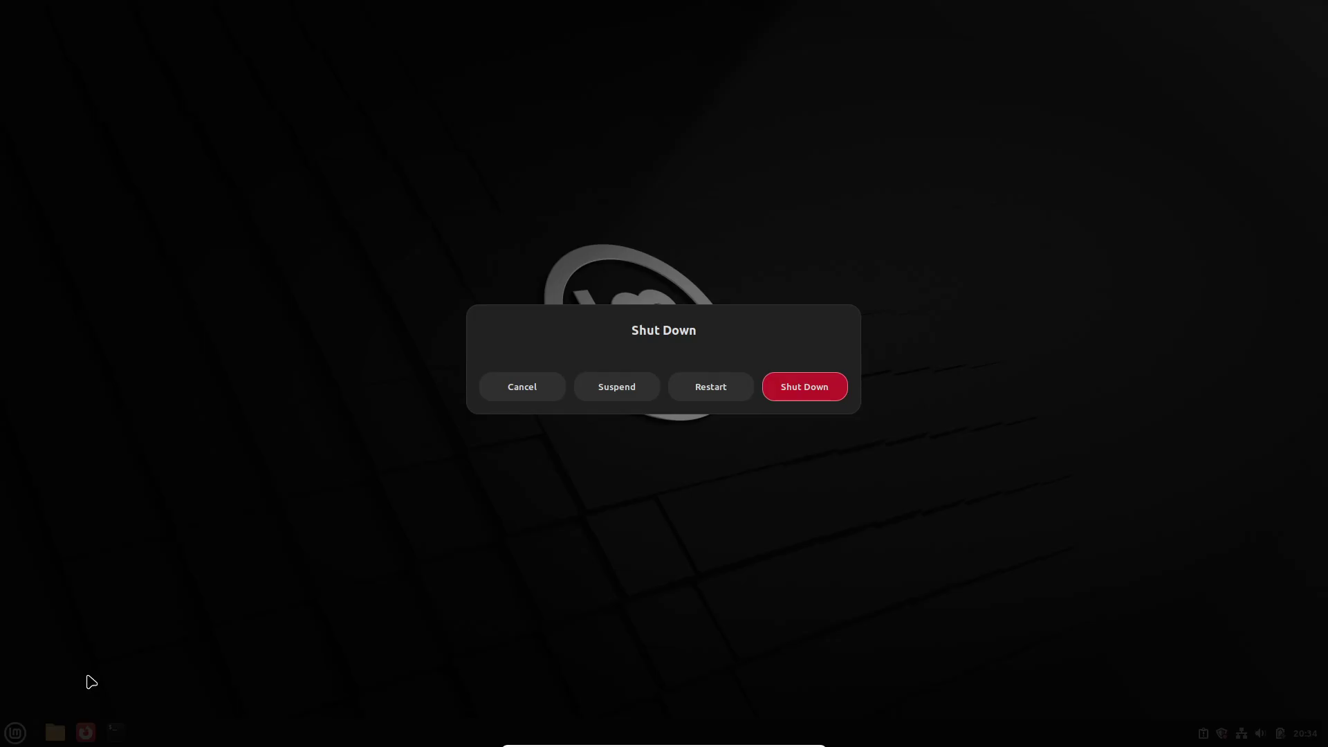
left_click(618, 395)
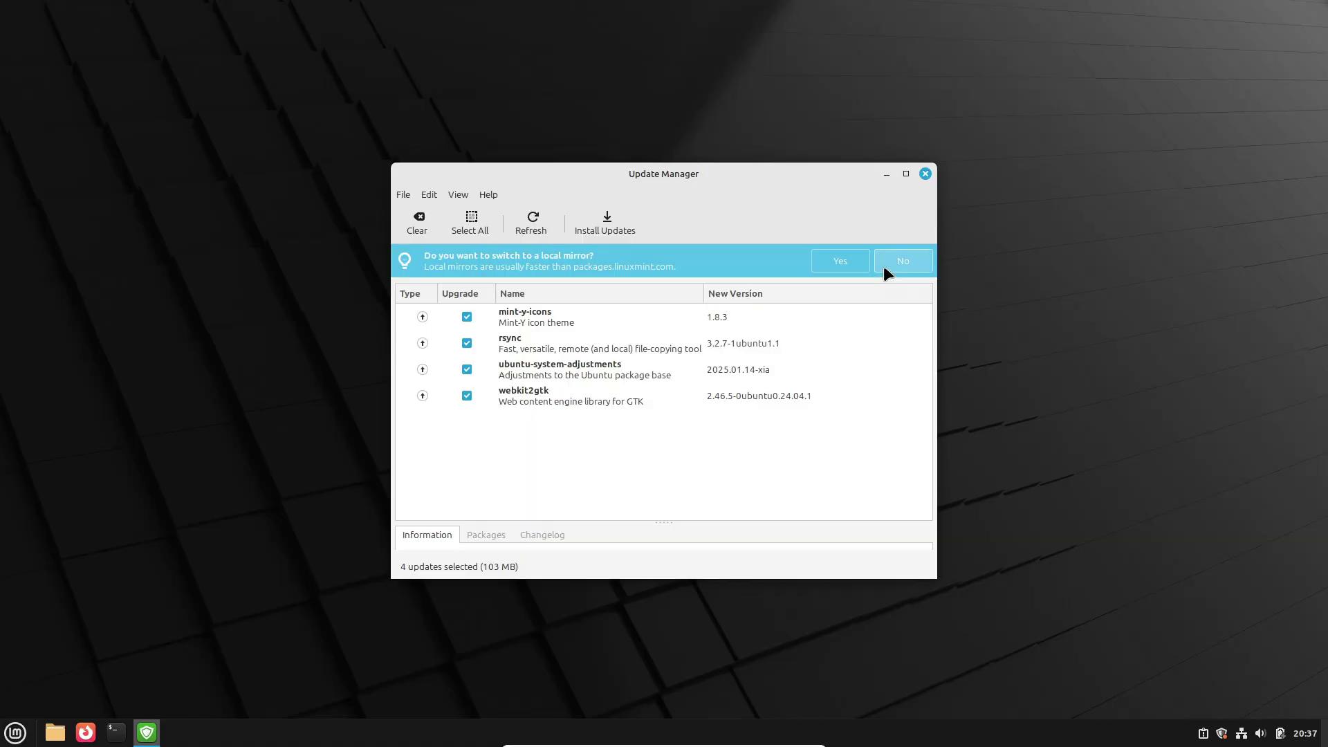
Step: Authorise switching to a faster local mirror with the account password, dismissing the welcome screen
left_click(845, 260)
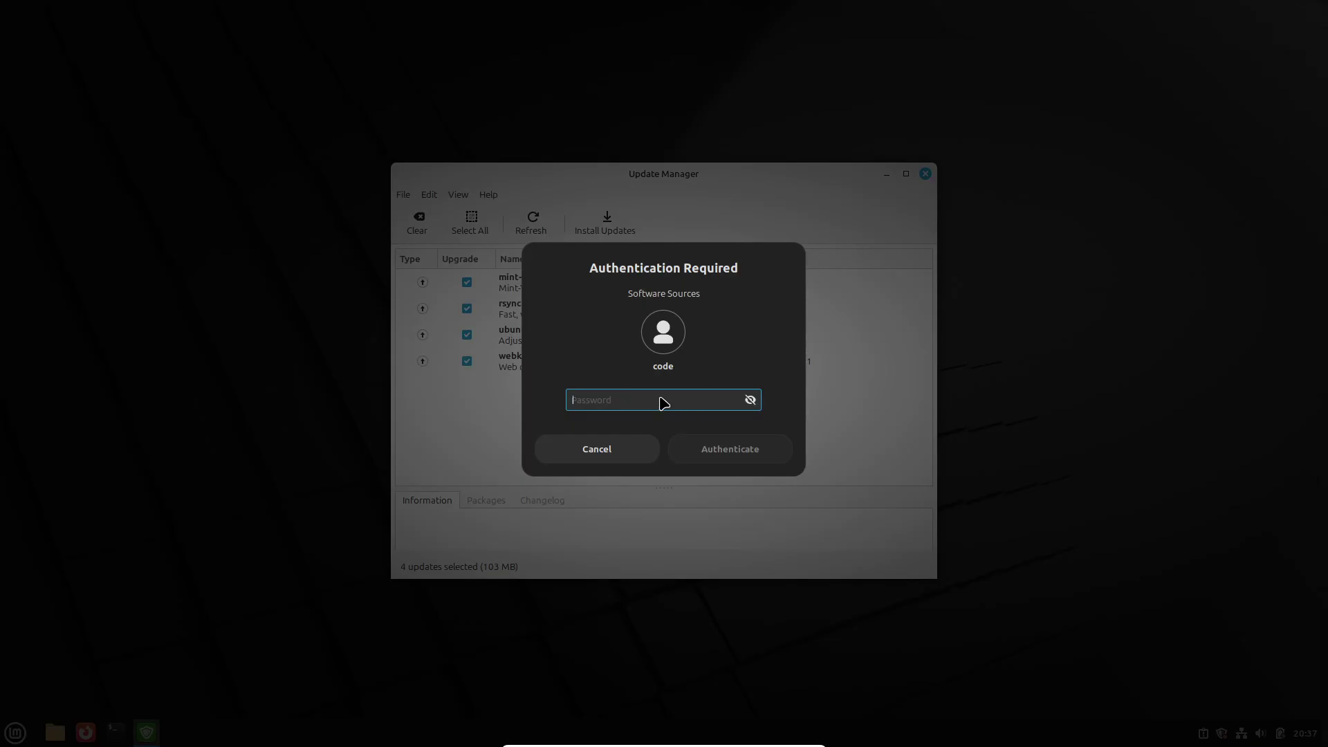
type("••")
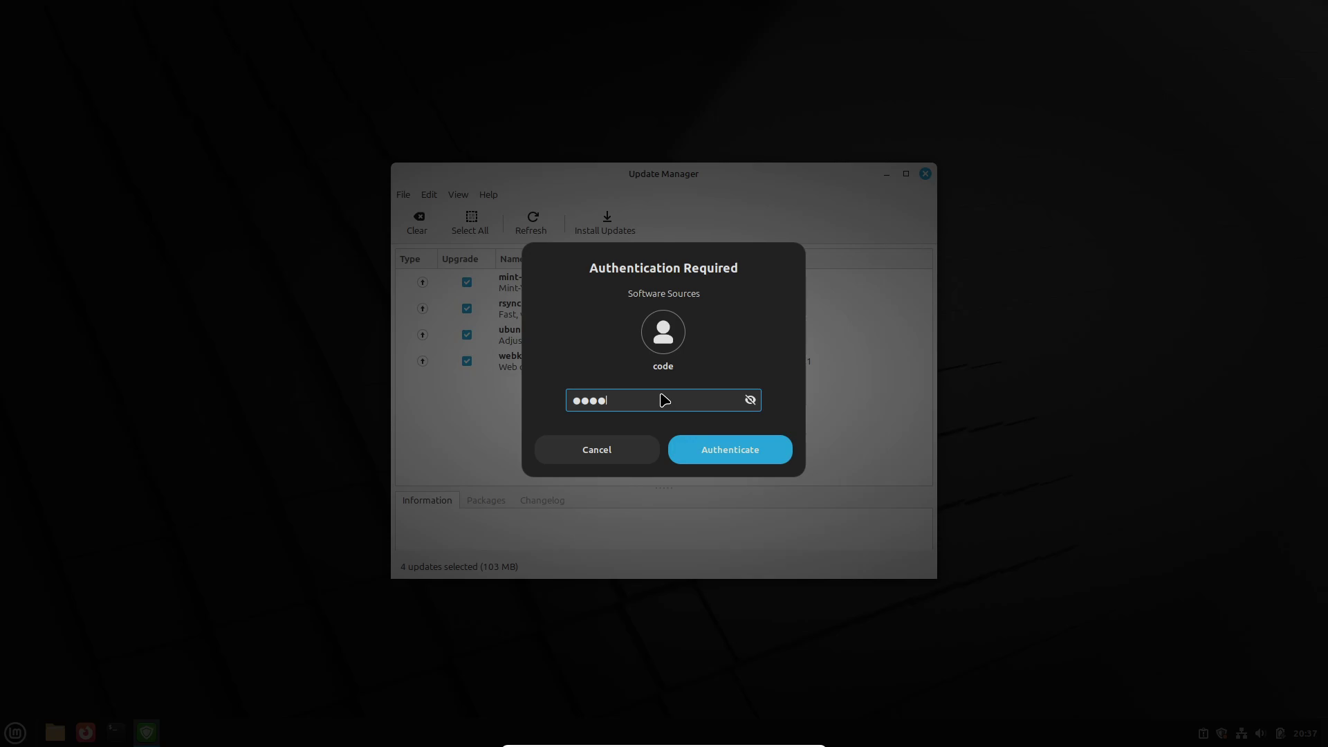
key("Return")
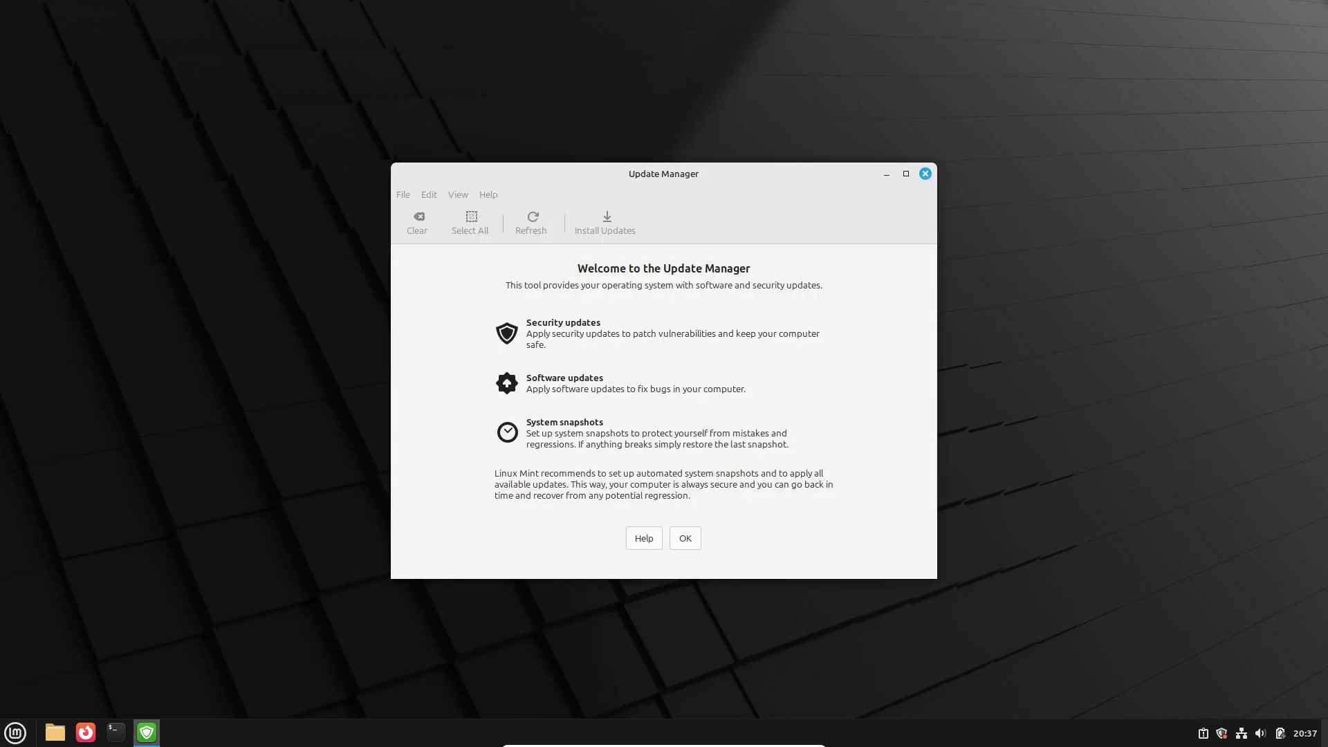
left_click(685, 537)
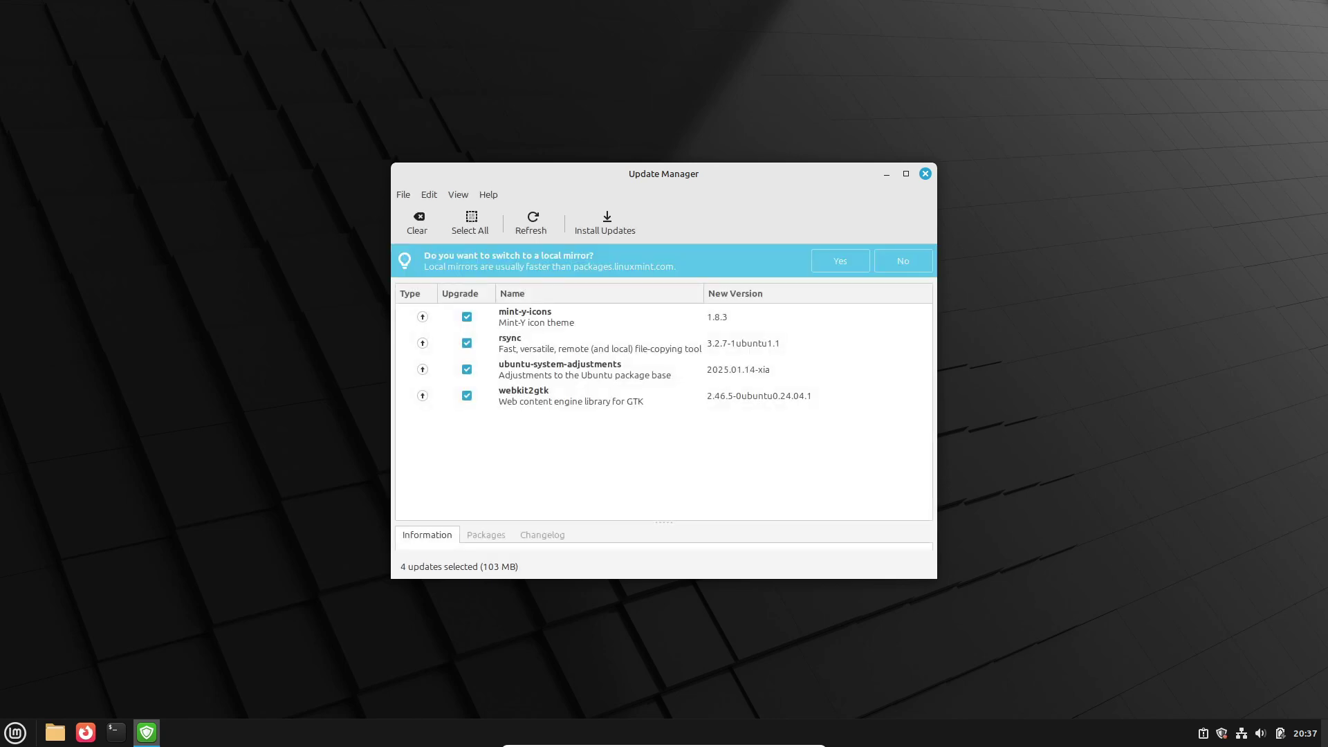
left_click(844, 260)
type("c")
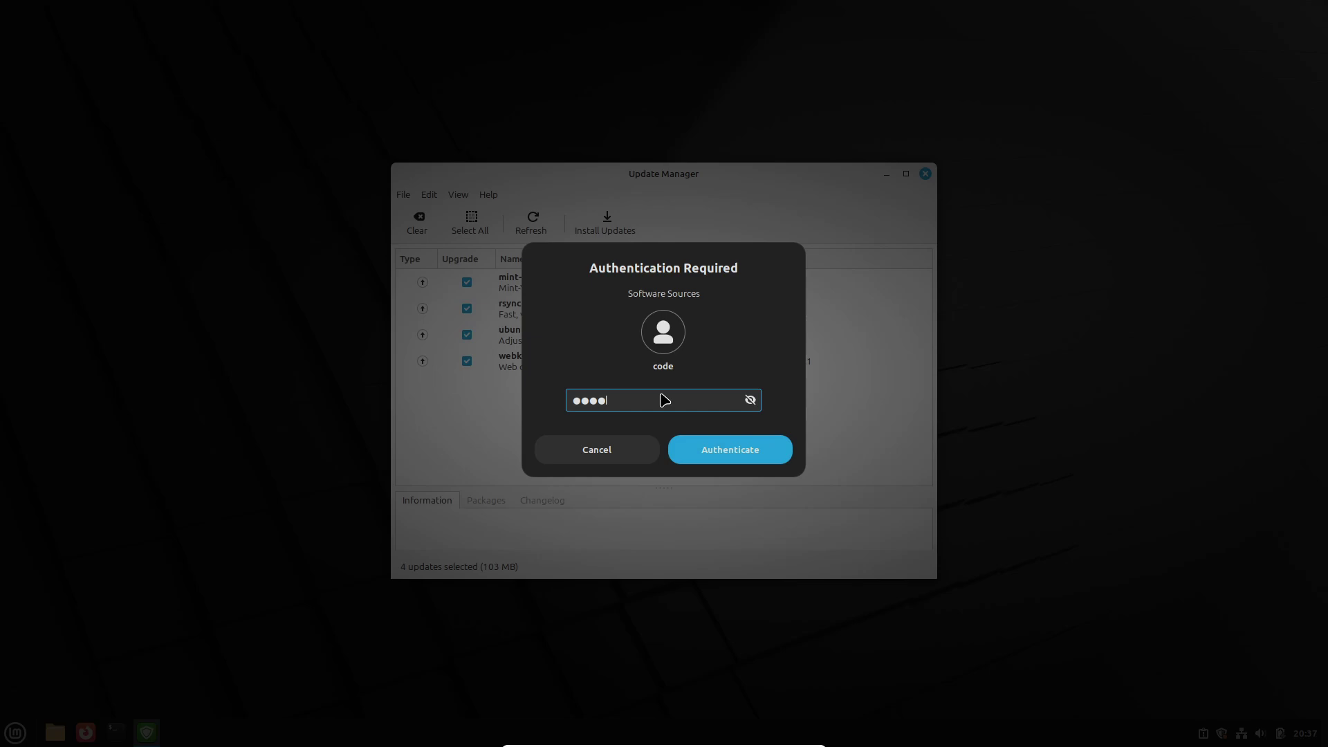
type("ode")
key("Return")
Step: Browse the PPAs, Additional Repositories, Authentication Keys and Maintenance sections of Software Sources
left_click(434, 244)
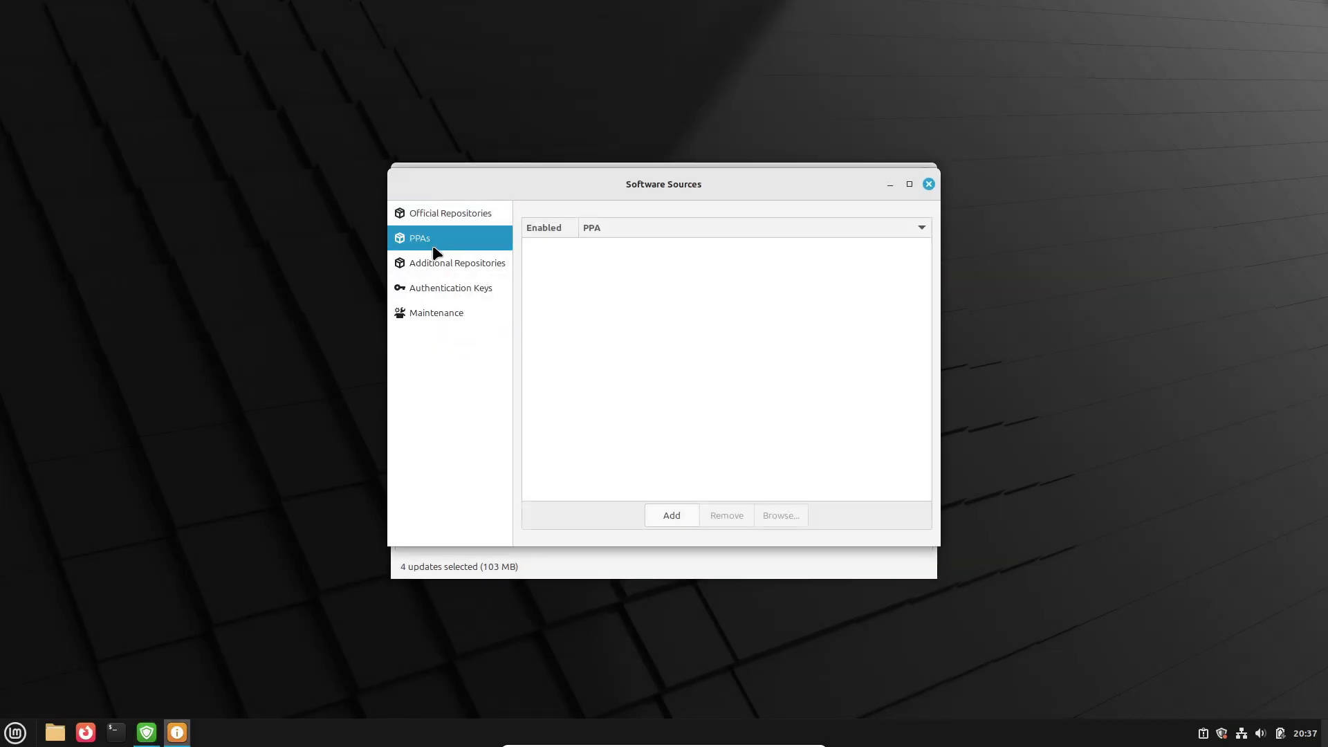
left_click(437, 258)
left_click(444, 290)
left_click(451, 306)
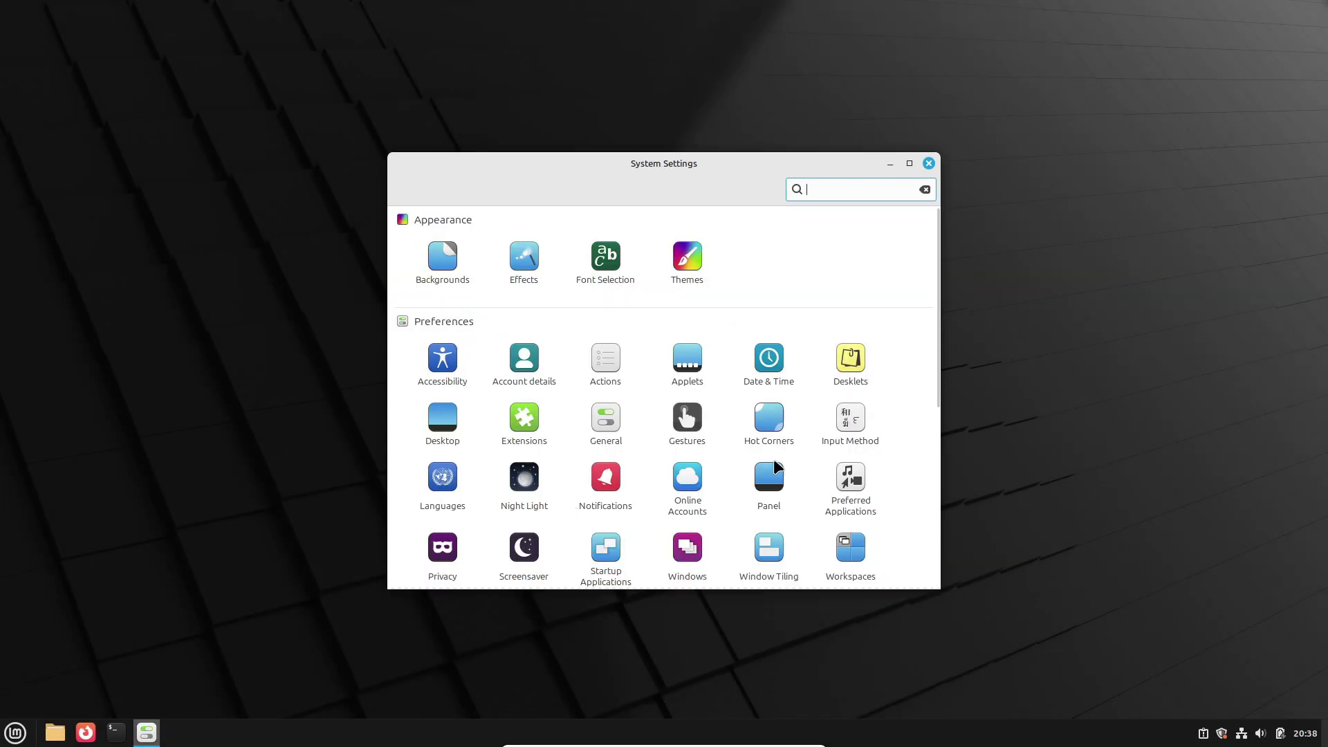
Step: Scroll down to the Hardware section and open Power Management
scroll(801, 446, "down", 1)
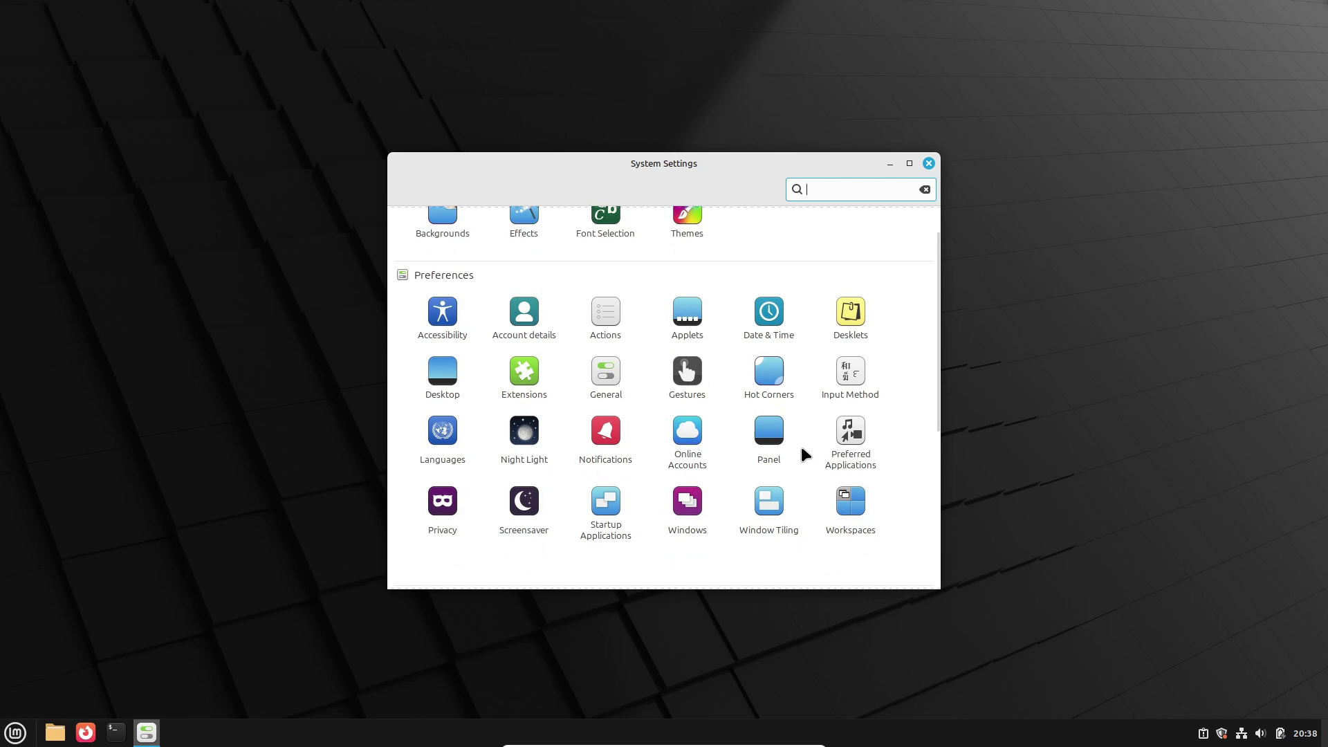
scroll(801, 446, "down", 4)
scroll(803, 454, "down", 2)
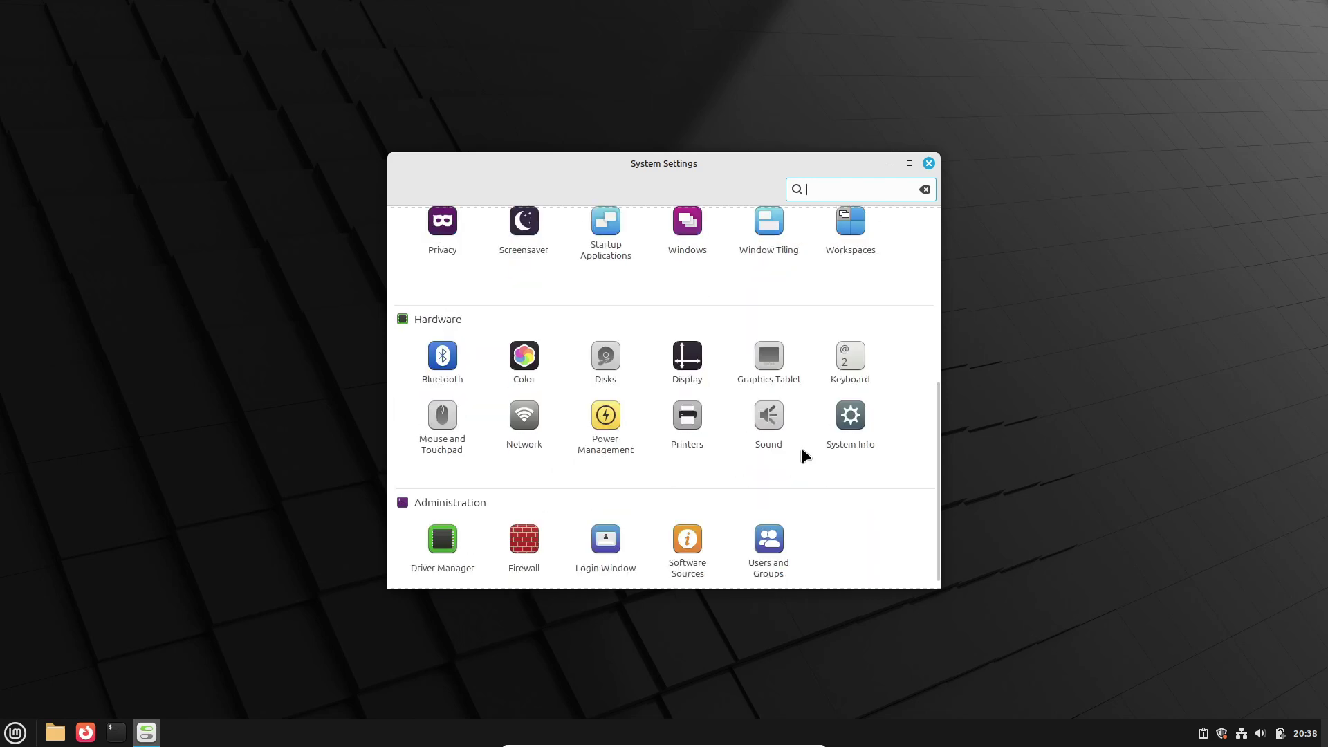
left_click(592, 443)
left_click(714, 190)
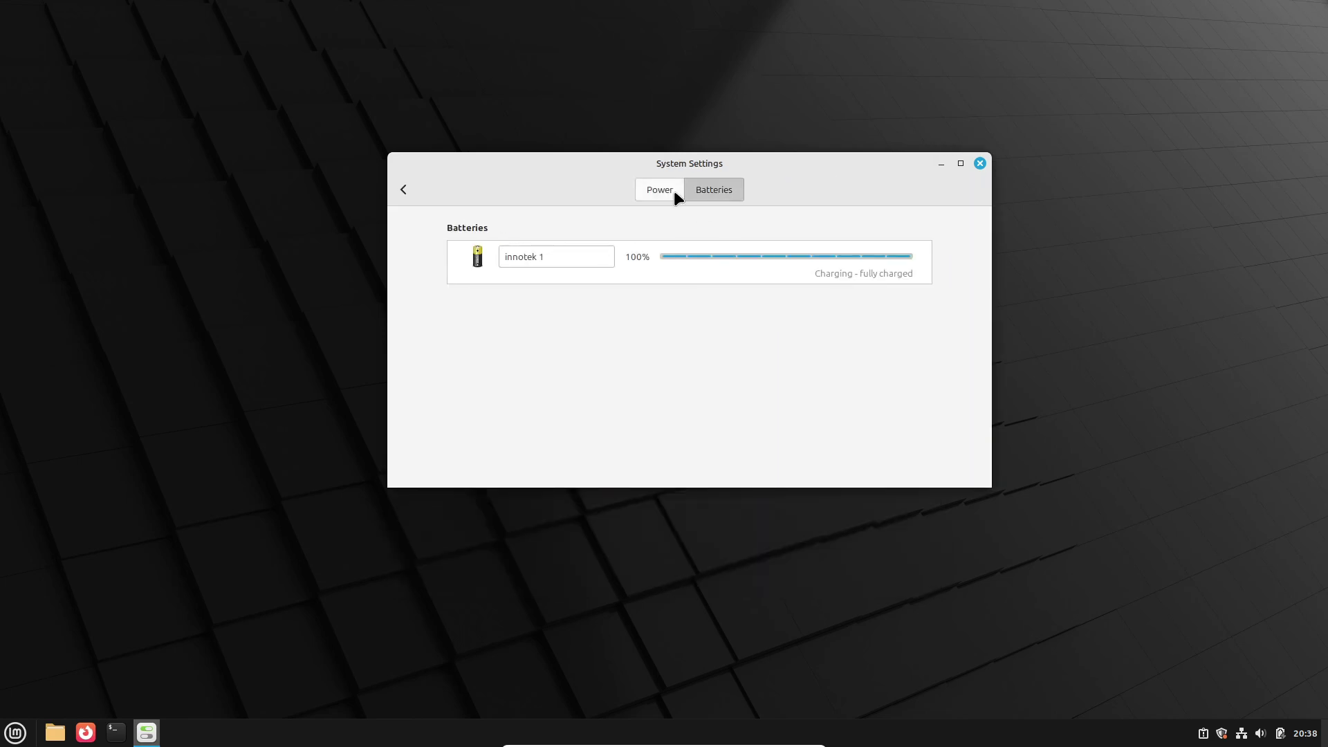
left_click(670, 189)
Step: Review the timeout and power-button choices, keeping Never and Ask, and check battery status
left_click(807, 280)
left_click(807, 280)
left_click(807, 308)
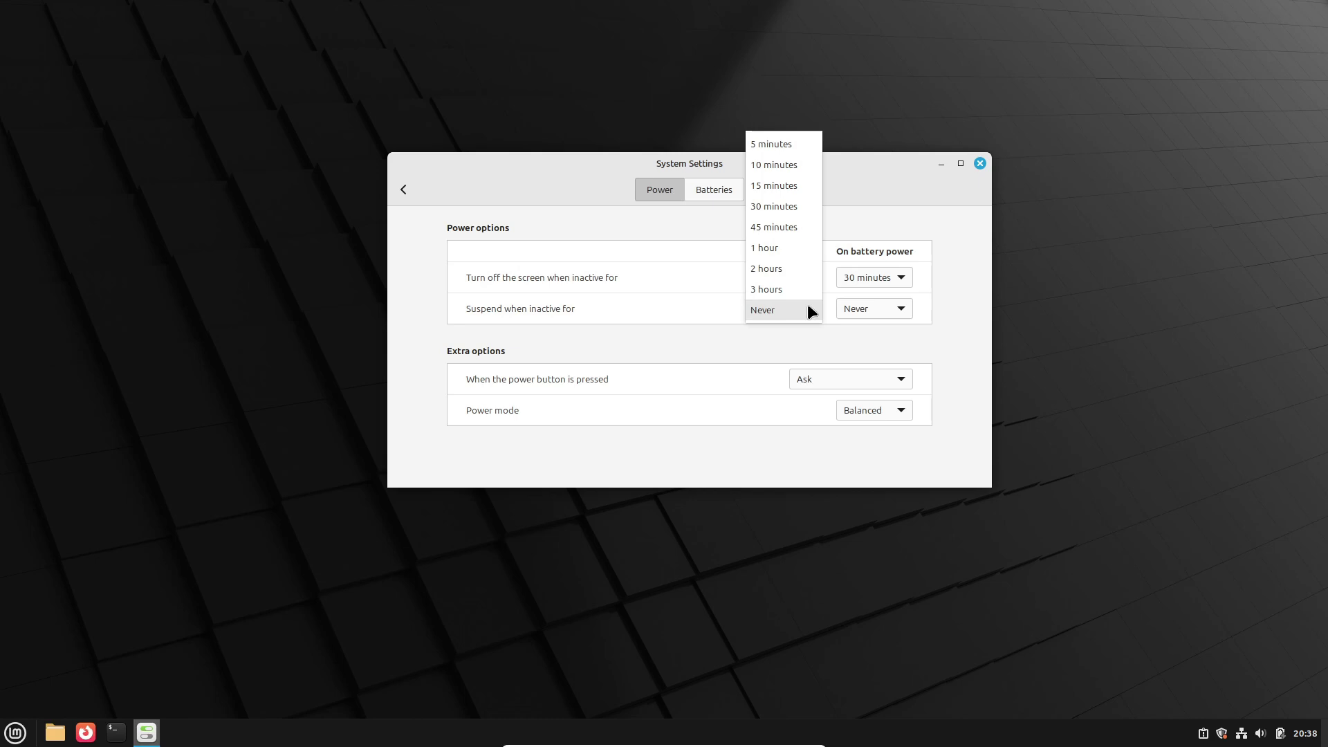
left_click(808, 309)
left_click(864, 379)
left_click(869, 379)
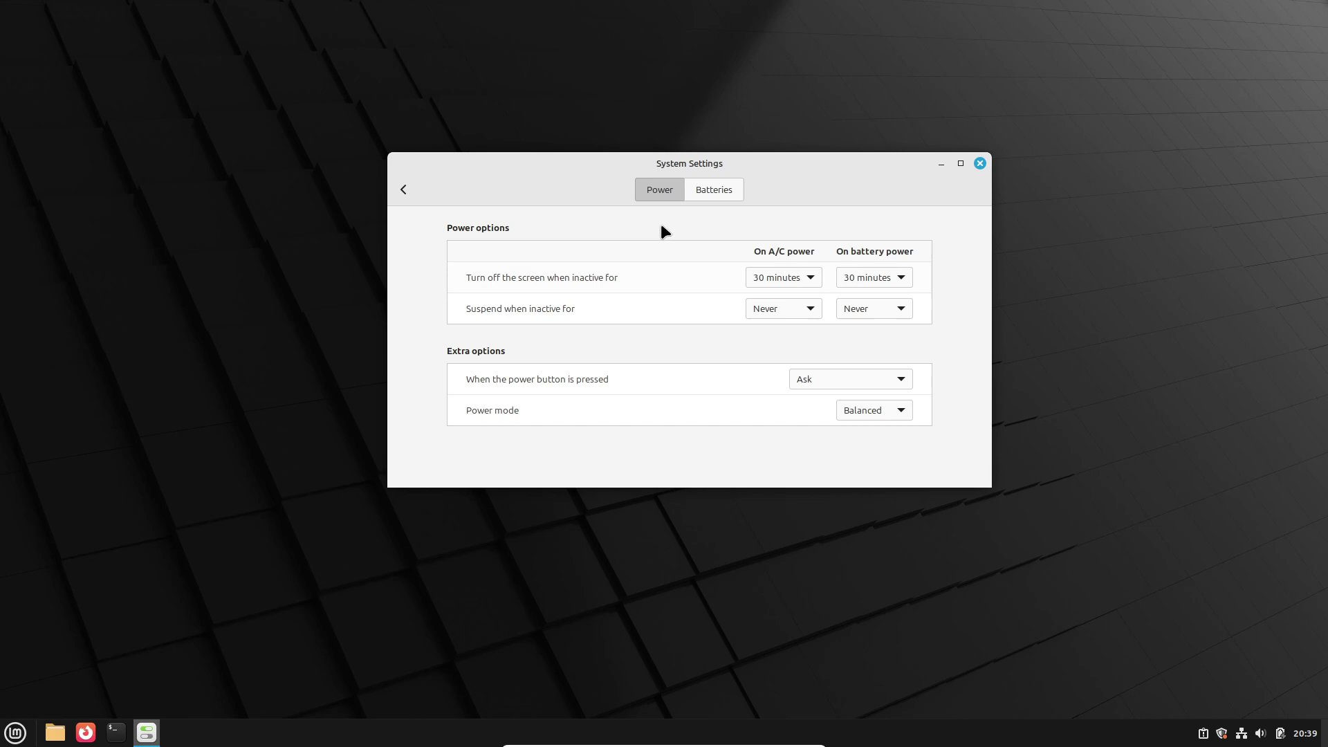
left_click(658, 188)
left_click(798, 277)
left_click(781, 258)
Step: Close Settings and open the desktop background settings on the Wallpapers collection
key("alt+F4")
right_click(486, 207)
left_click(445, 310)
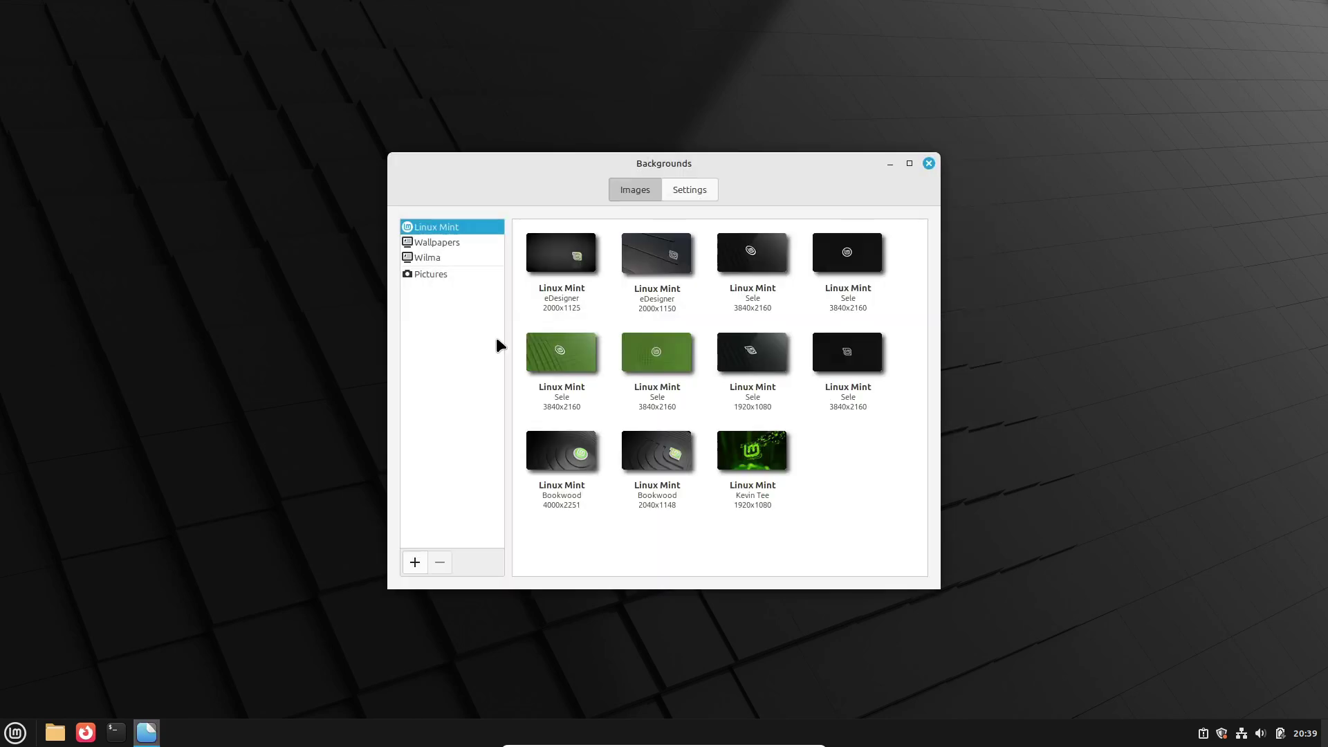
left_click(431, 241)
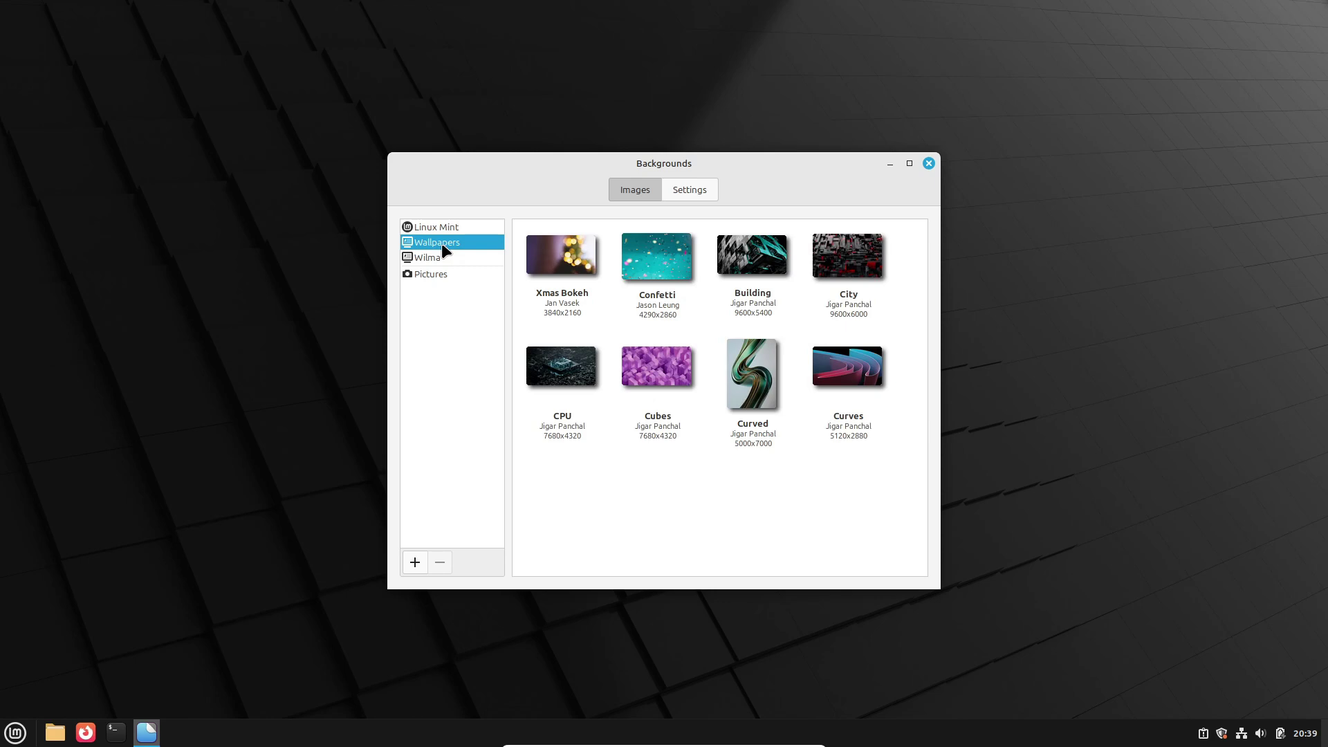
Step: Preview wallpapers Confetti, Building, City, CPU, Cubes, Curved, Hearts, Pipes, Square, Curves and Stripes
left_click(660, 261)
key("Right")
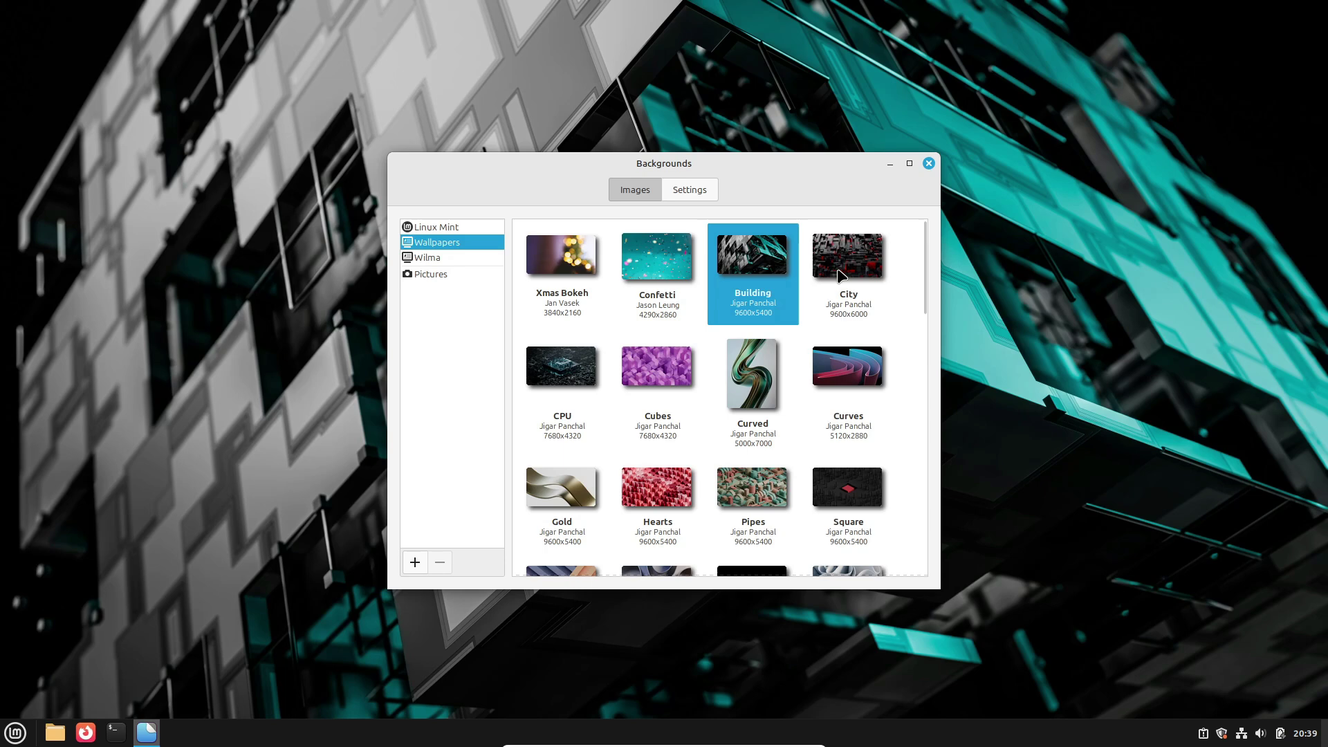
key("Right")
left_click(547, 384)
key("Right")
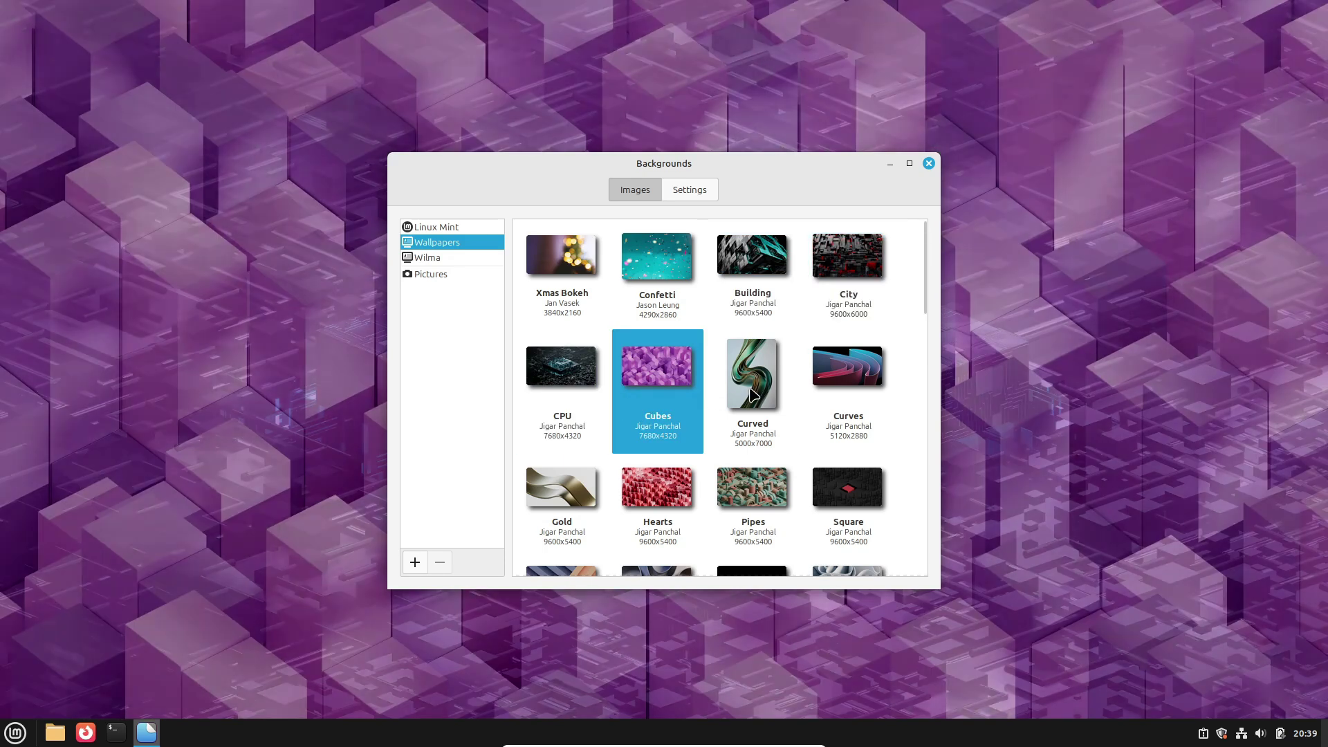
key("Right")
key("Right")
key("Right")
left_click(642, 491)
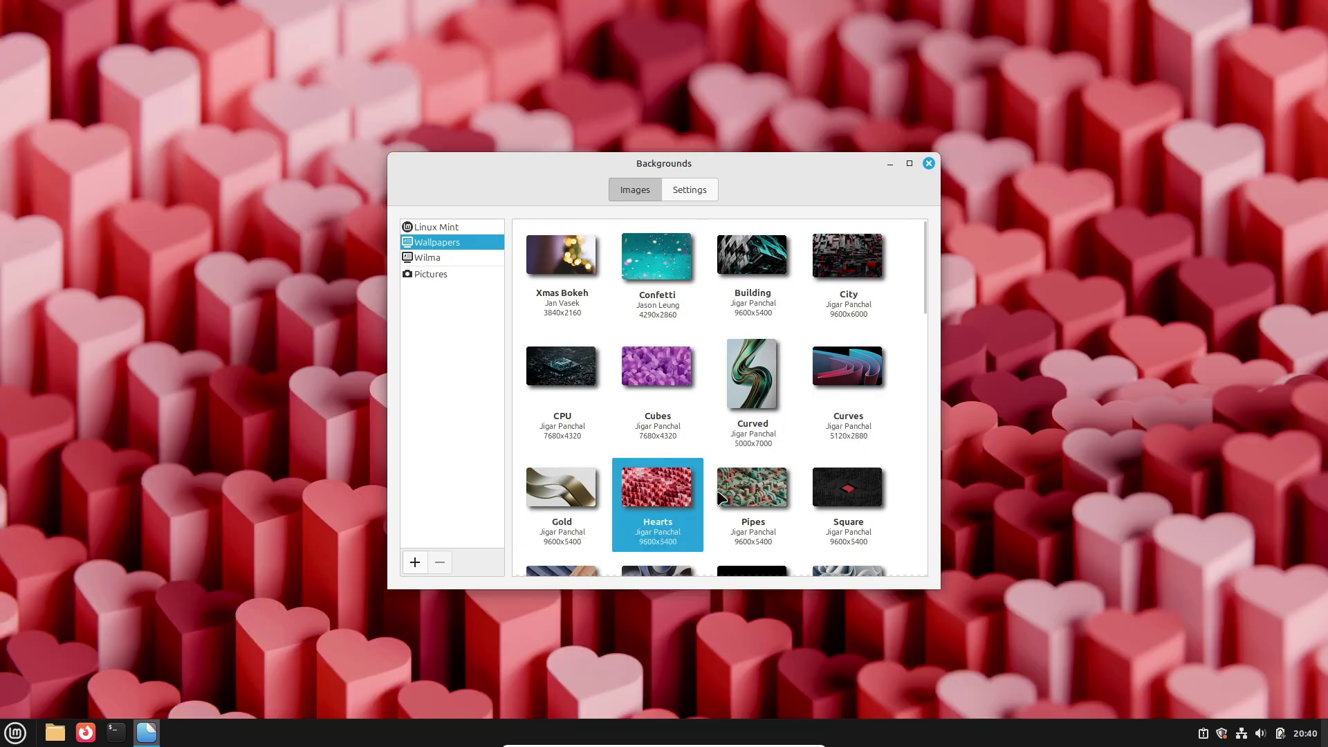
left_click(717, 490)
left_click(858, 465)
scroll(858, 465, "down", 3)
key("Right")
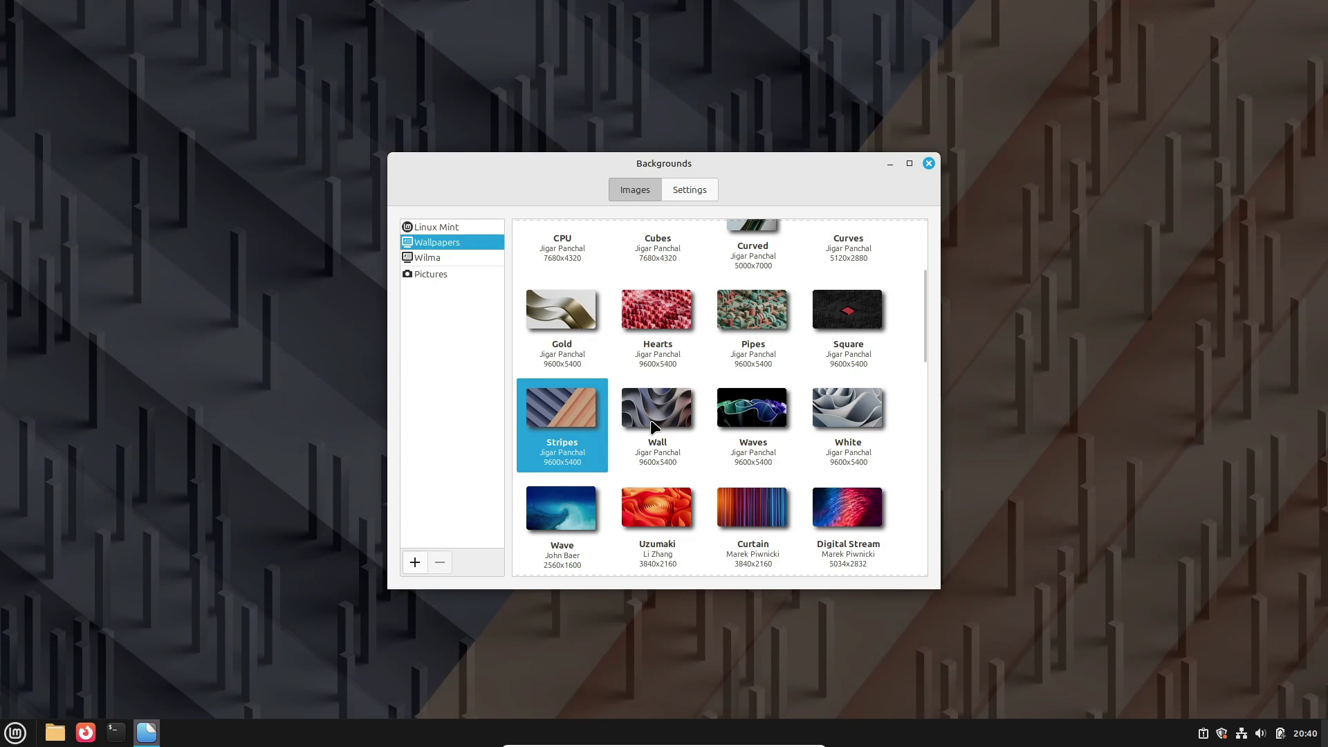
Step: Try Light, Wave, Pearl, Sparkling, Abstract and Heart before settling on the Order wallpaper
key("Right")
key("Right")
scroll(847, 429, "down", 3)
left_click(545, 430)
key("Up")
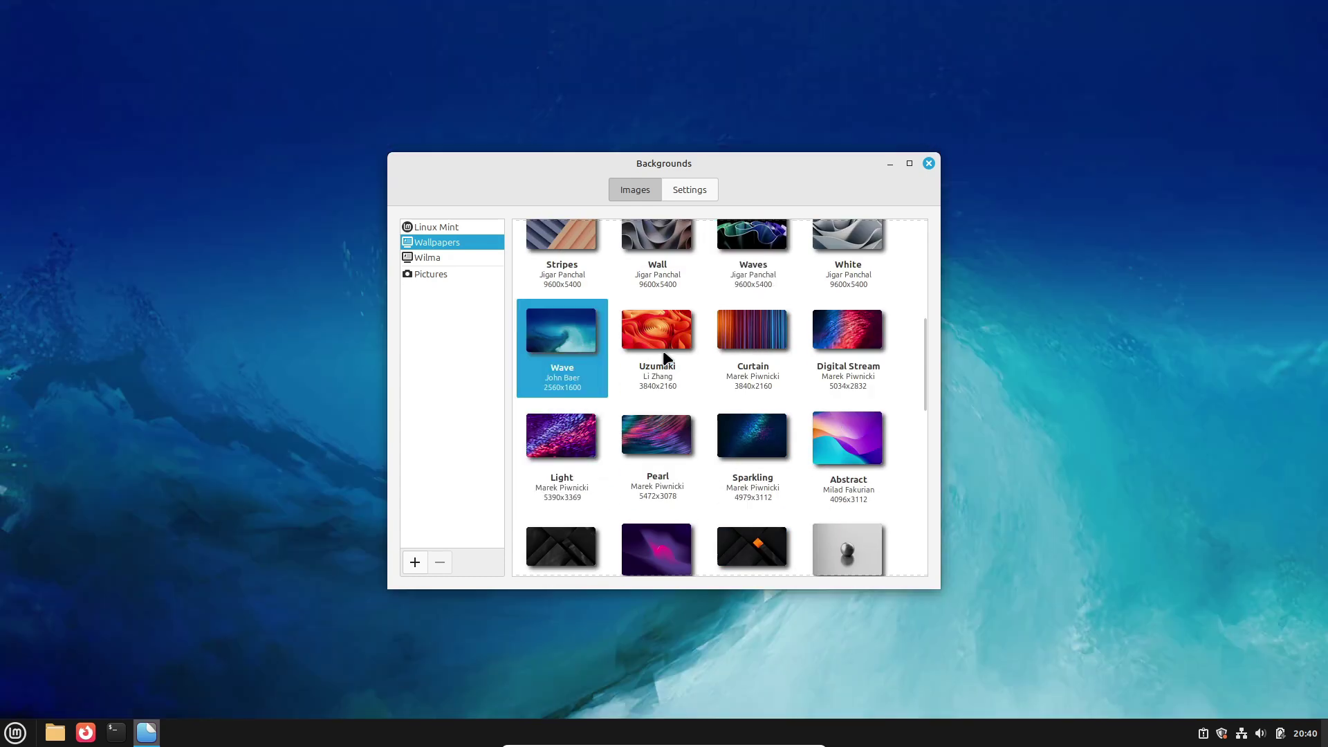
key("Right")
key("Down")
key("Up")
key("Right")
key("Down")
left_click(852, 343)
scroll(853, 342, "down", 2)
left_click(751, 346)
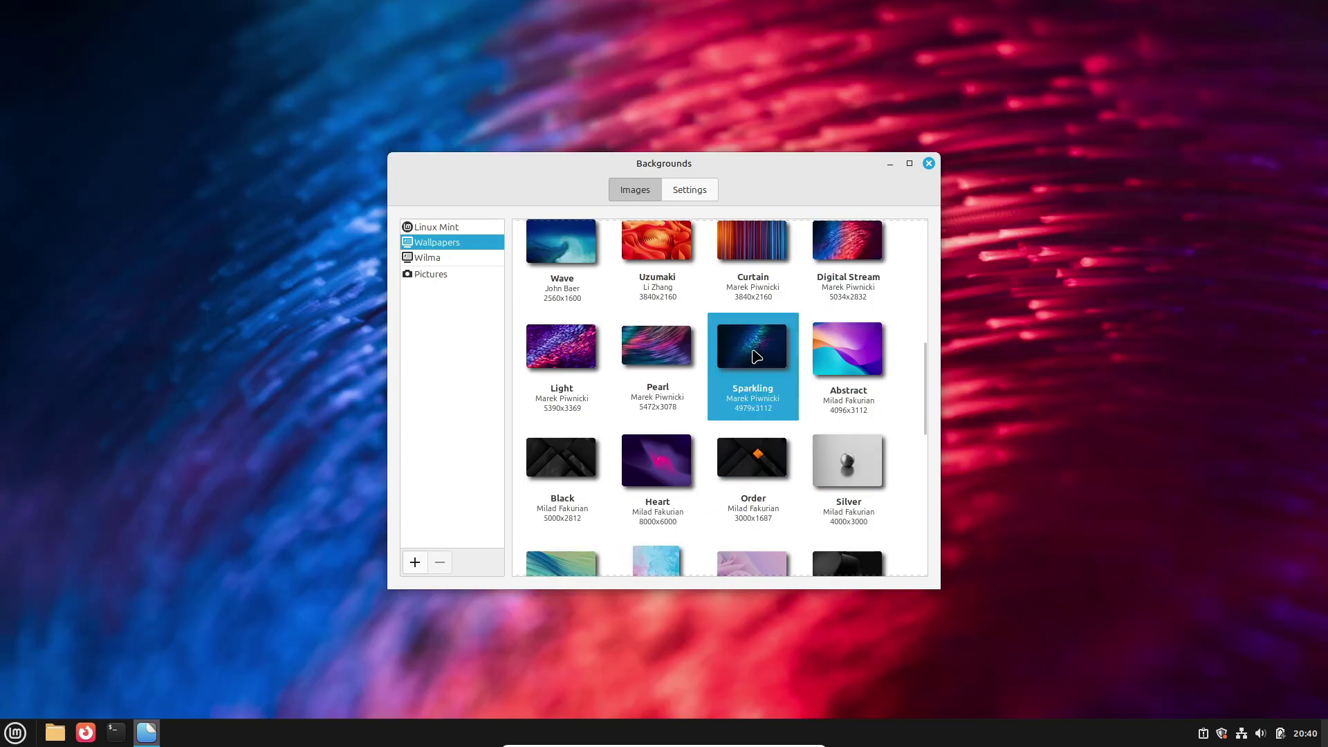
left_click(657, 346)
left_click(861, 359)
left_click(696, 462)
left_click(740, 462)
scroll(745, 464, "down", 3)
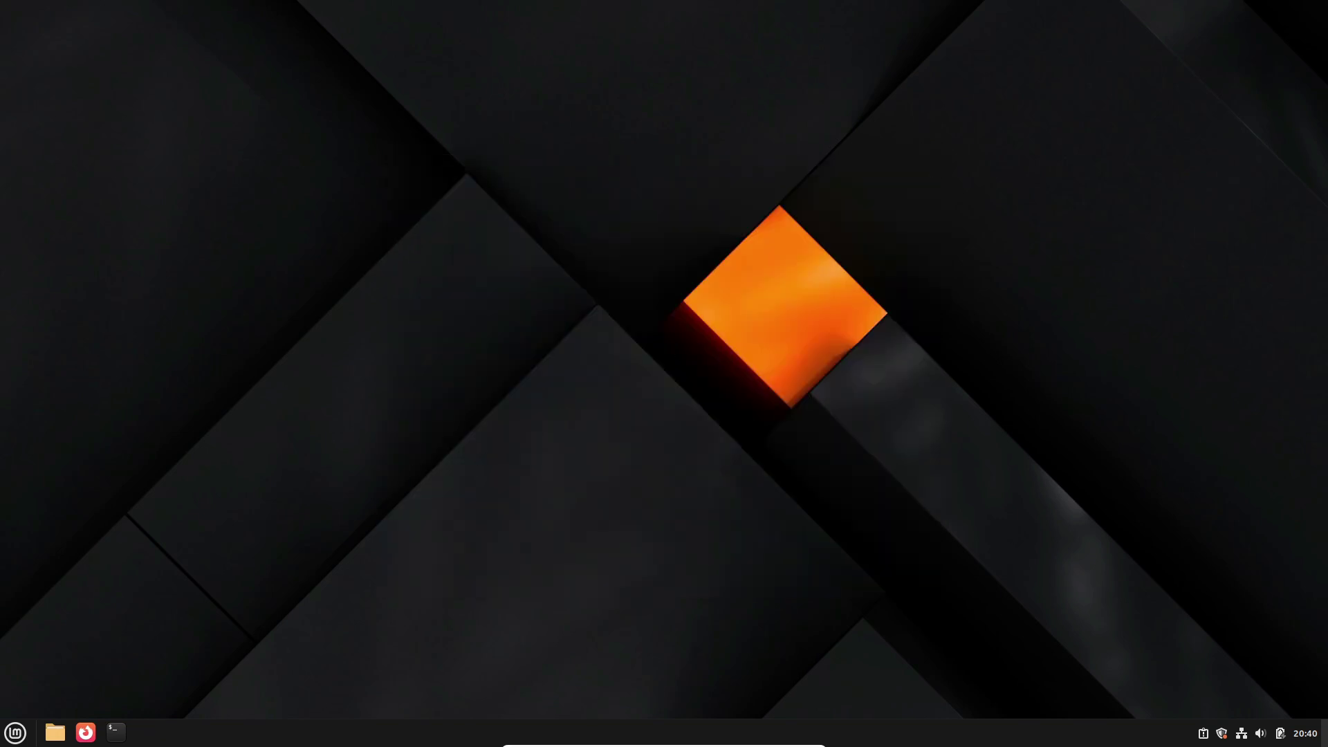
Step: Launch Firefox and search Google for 'linux mint' in a new tab
left_click(85, 732)
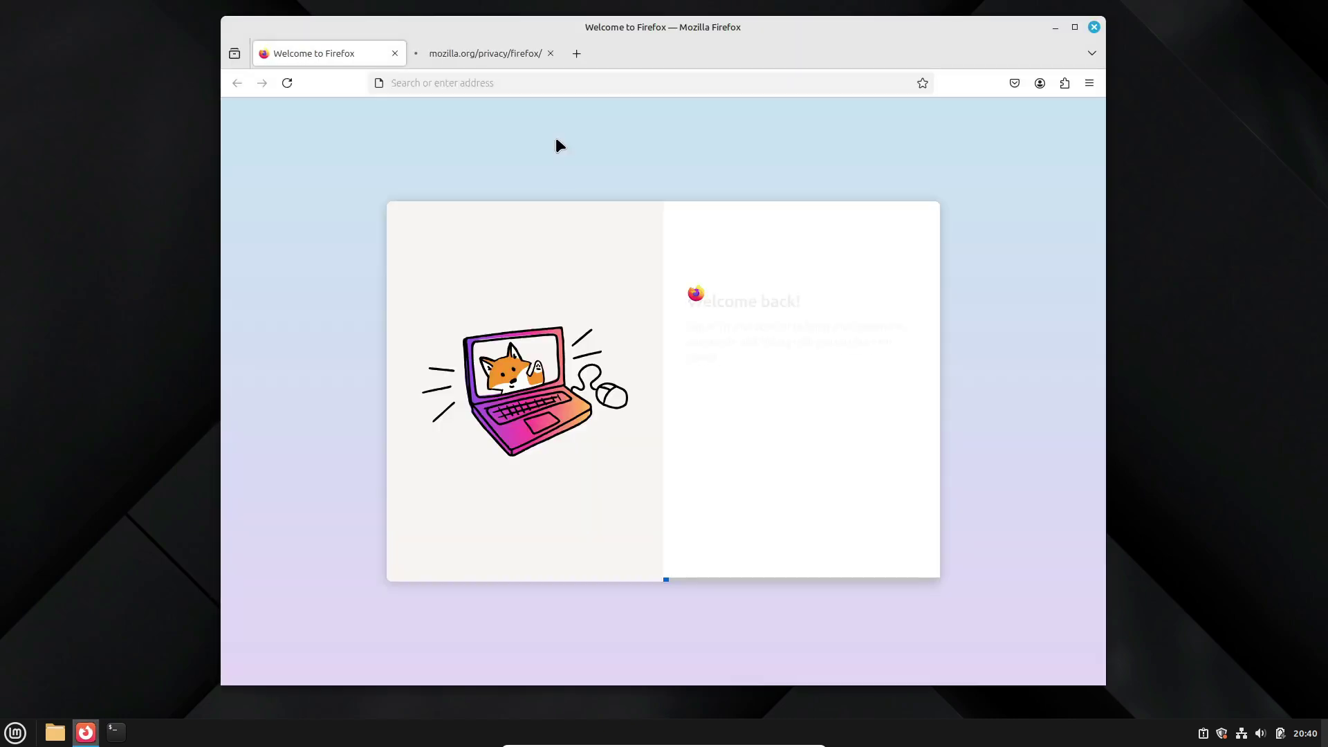
left_click(548, 53)
left_click(406, 61)
left_click(430, 81)
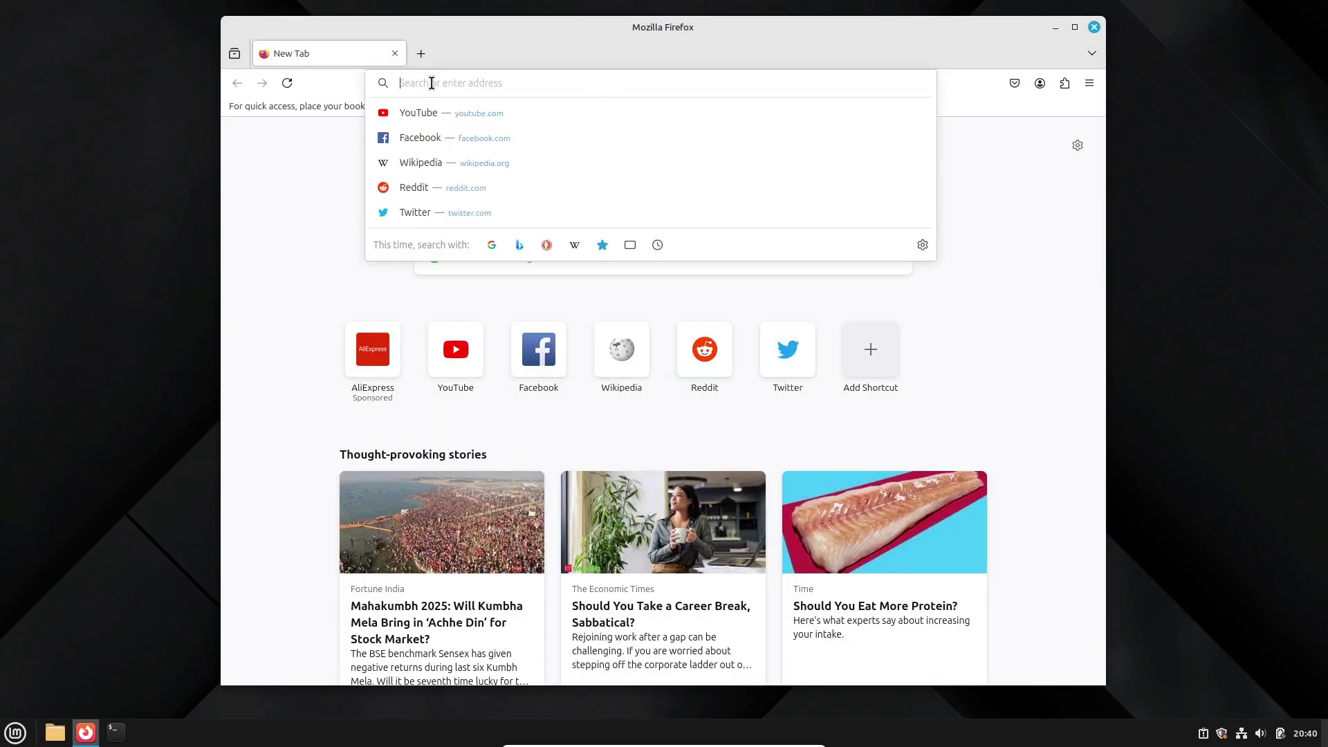
type("linux mint")
key("Return")
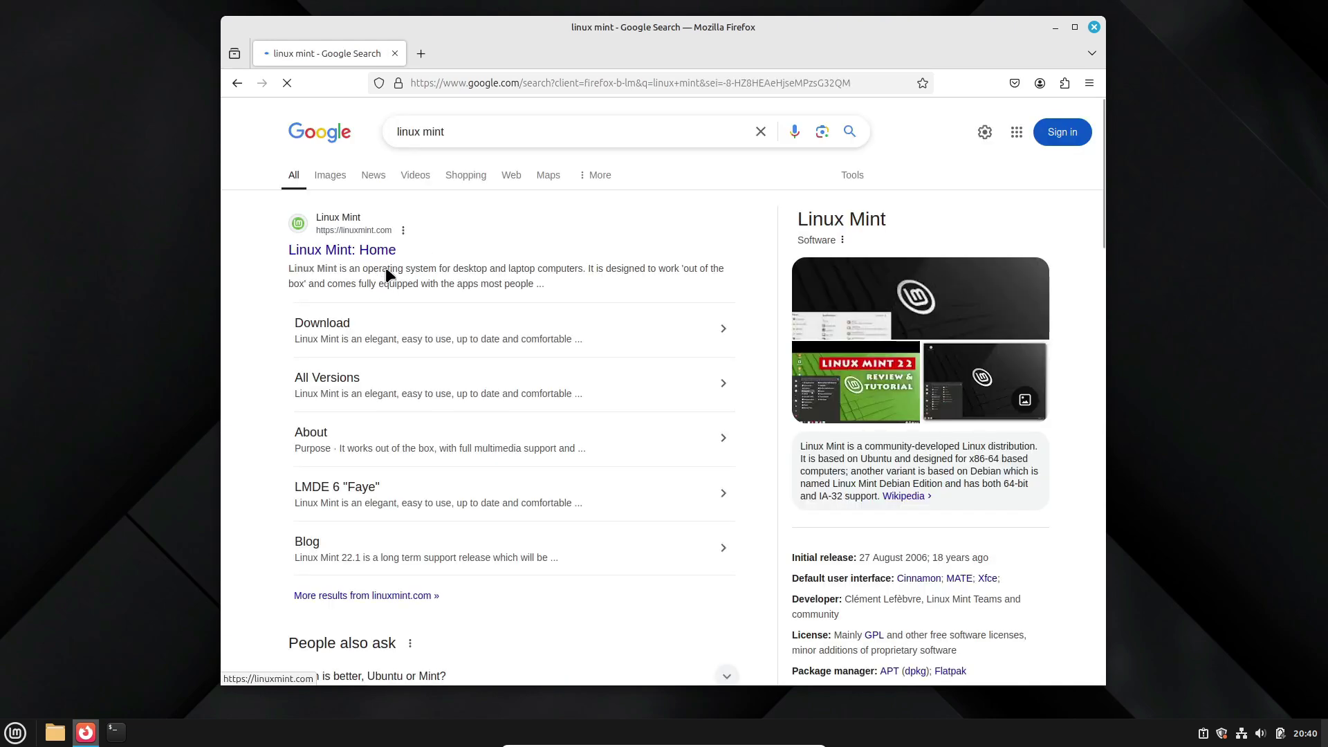
Step: Open linuxmint.com and go to the Linux Mint 22 download page
left_click(369, 251)
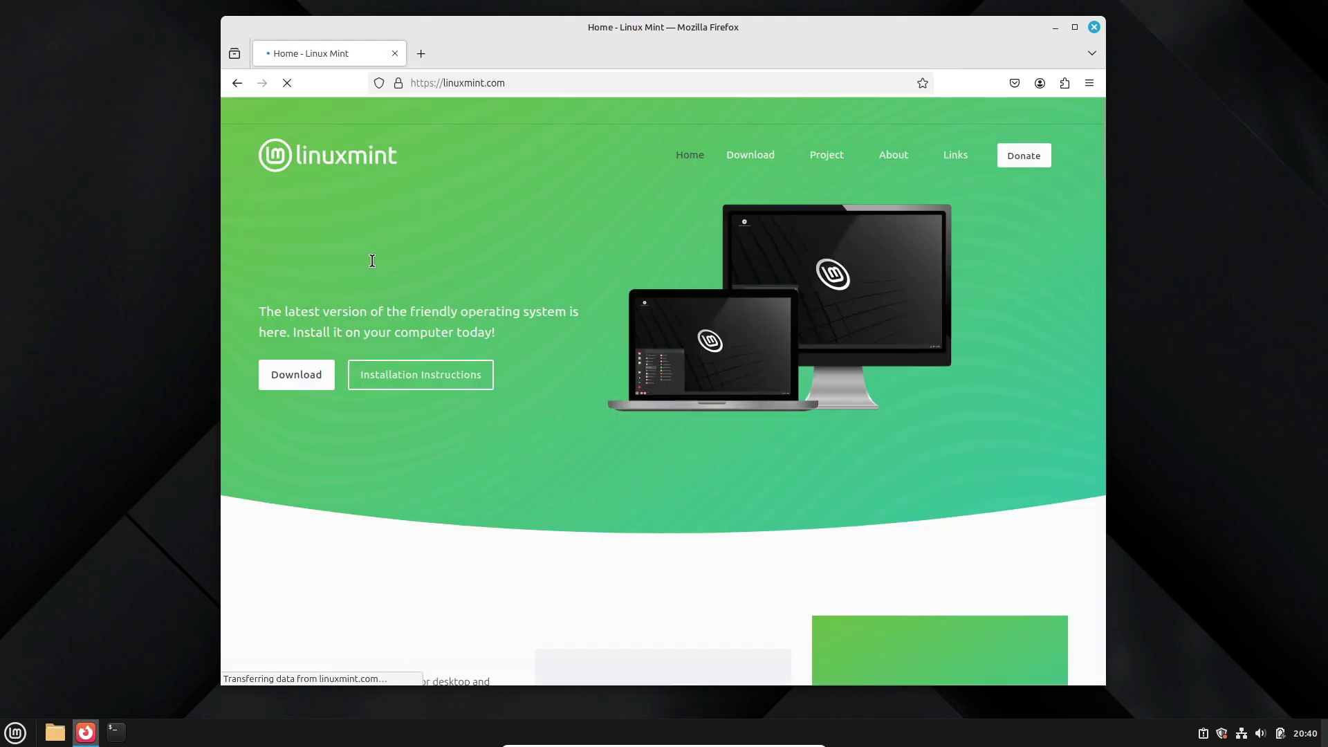
mouse_move(780, 155)
left_click(789, 238)
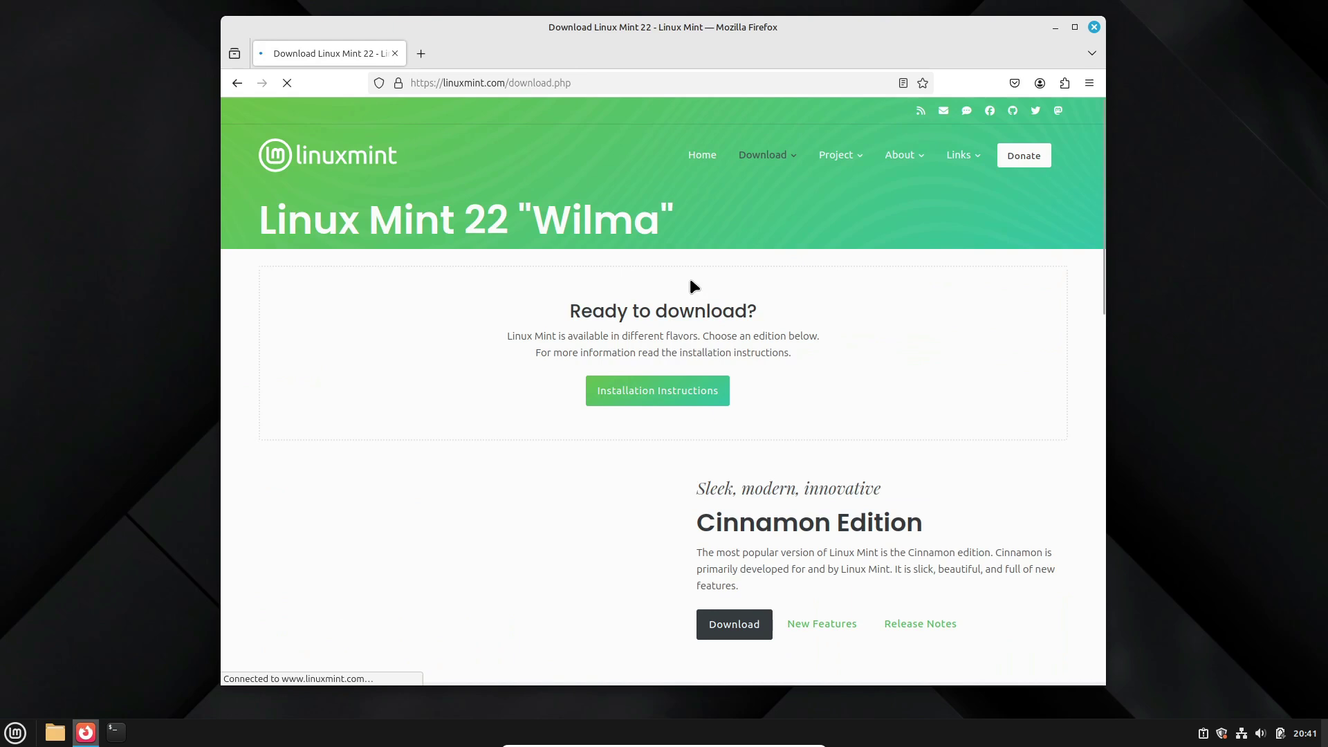
scroll(540, 272, "down", 5)
scroll(543, 277, "down", 10)
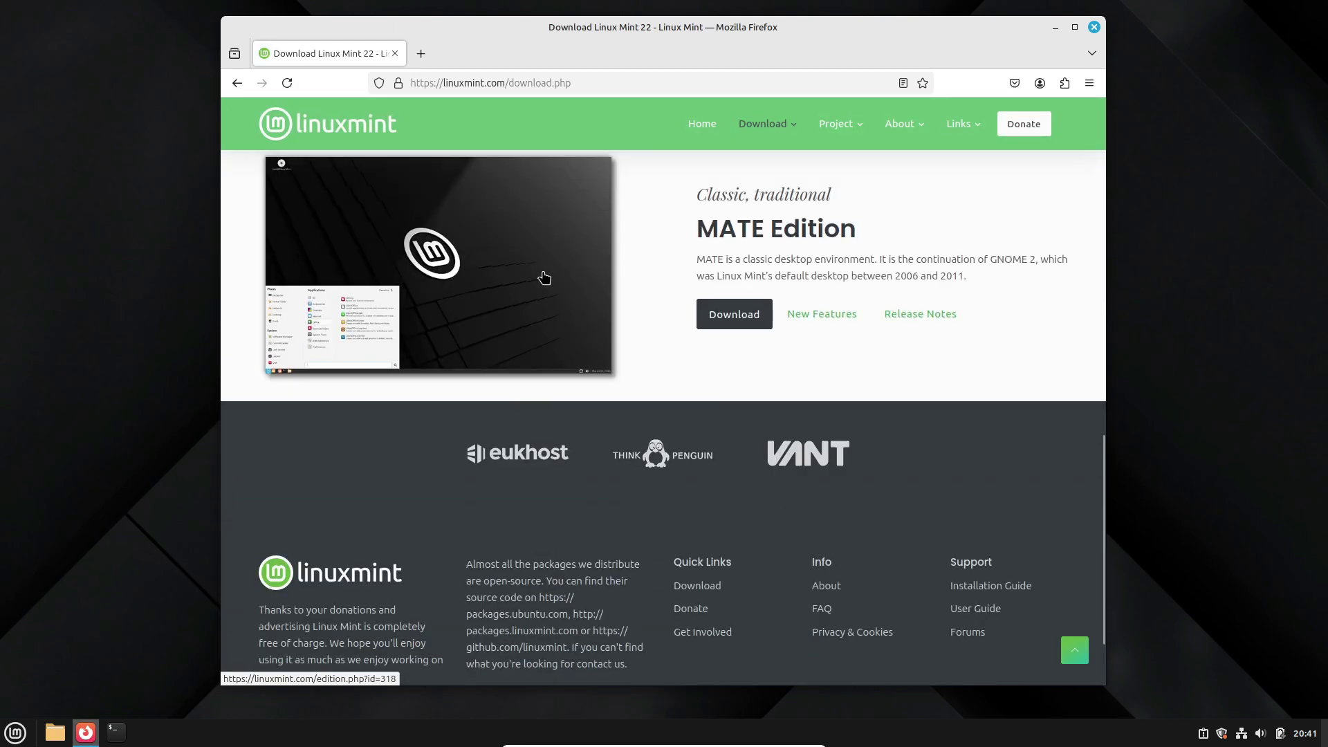
scroll(542, 276, "up", 10)
scroll(544, 277, "up", 5)
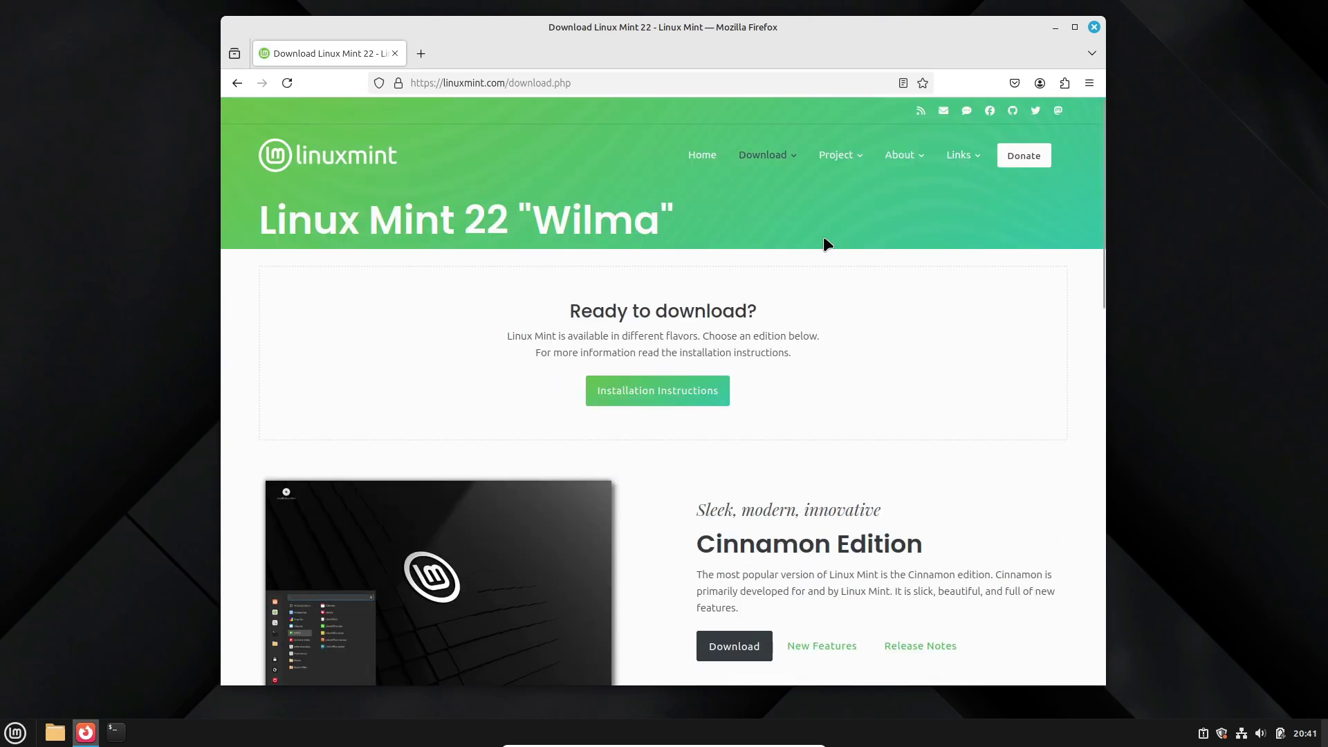